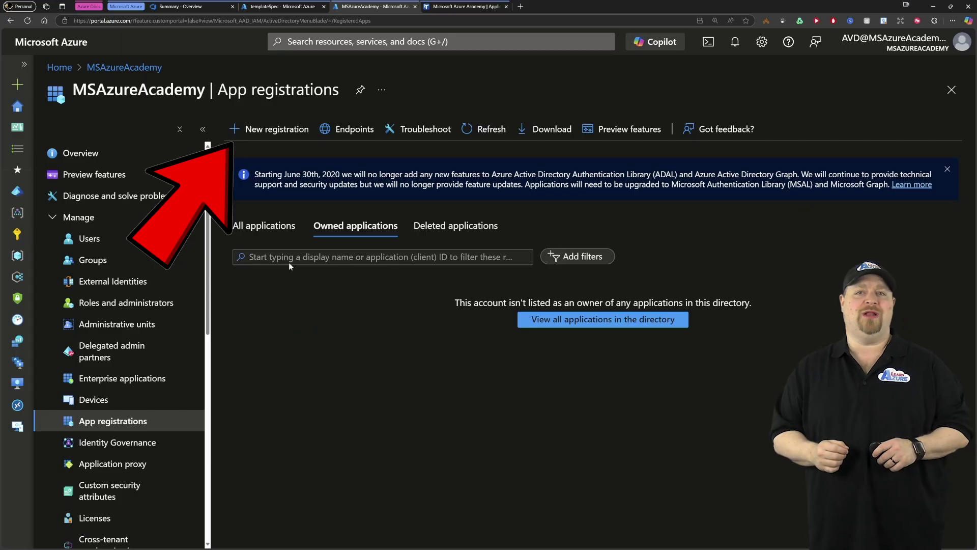
# - Start registering a new application from Microsoft Entra ID App registrations
pyautogui.click(270, 133)
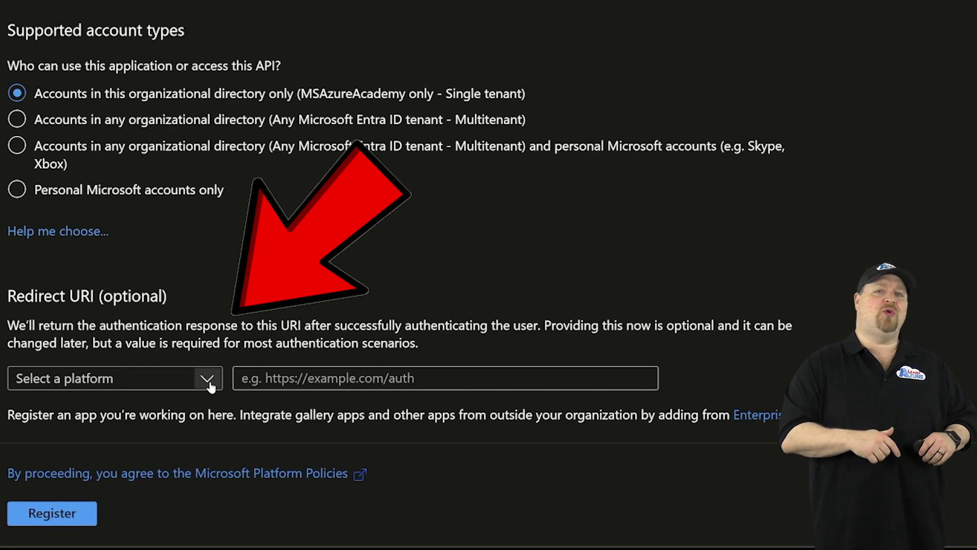
# - Set the redirect platform to Web and paste the redirect URI
pyautogui.click(182, 453)
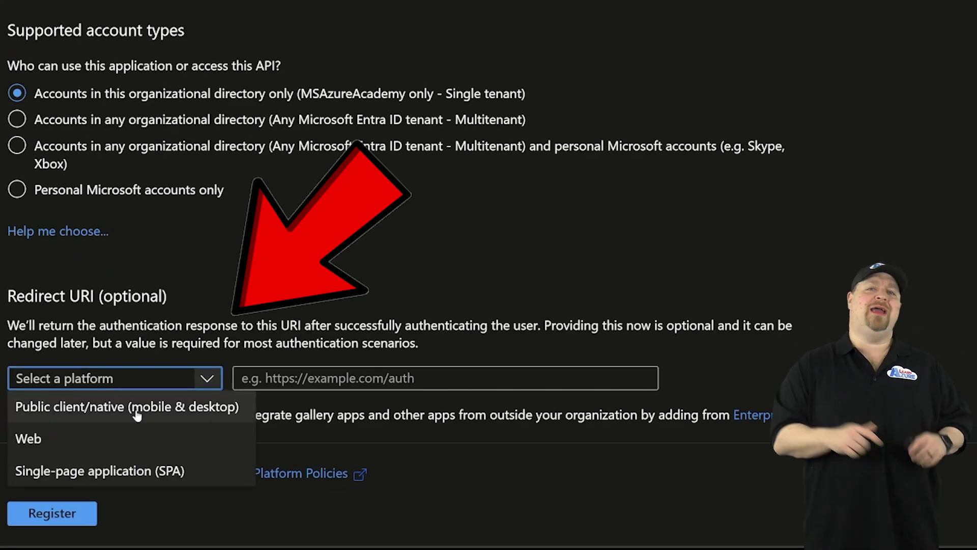
pyautogui.click(27, 452)
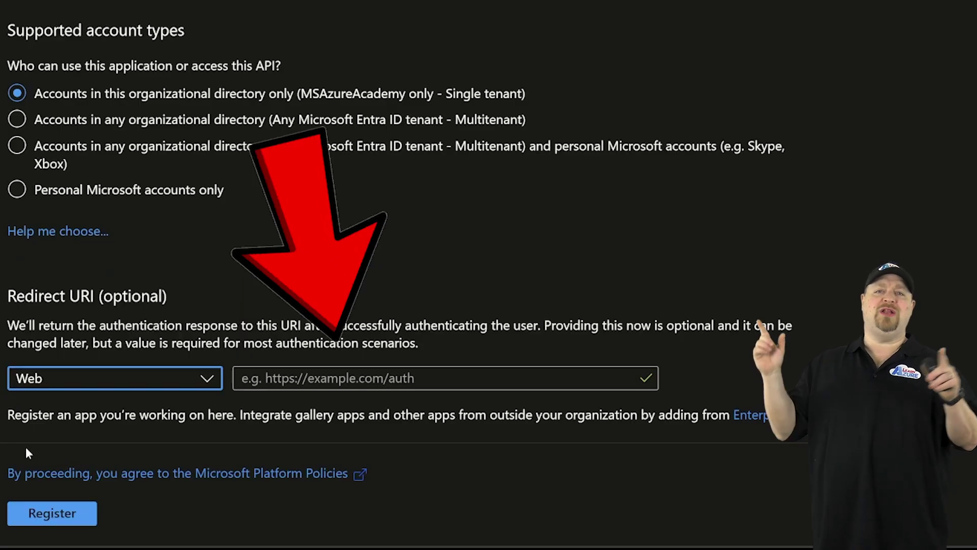
pyautogui.press('Tab')
pyautogui.write('https://msazureacademy.liquit.com/api/auth/token/end')
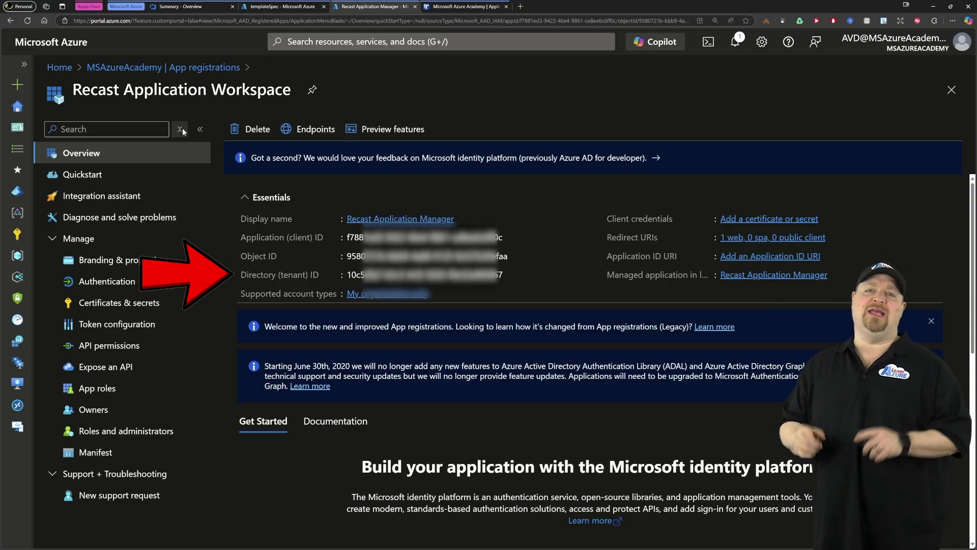
# - Save the tenant and application IDs to the notes, then go to Certificates & secrets
pyautogui.hotkey('alt', 'Tab')
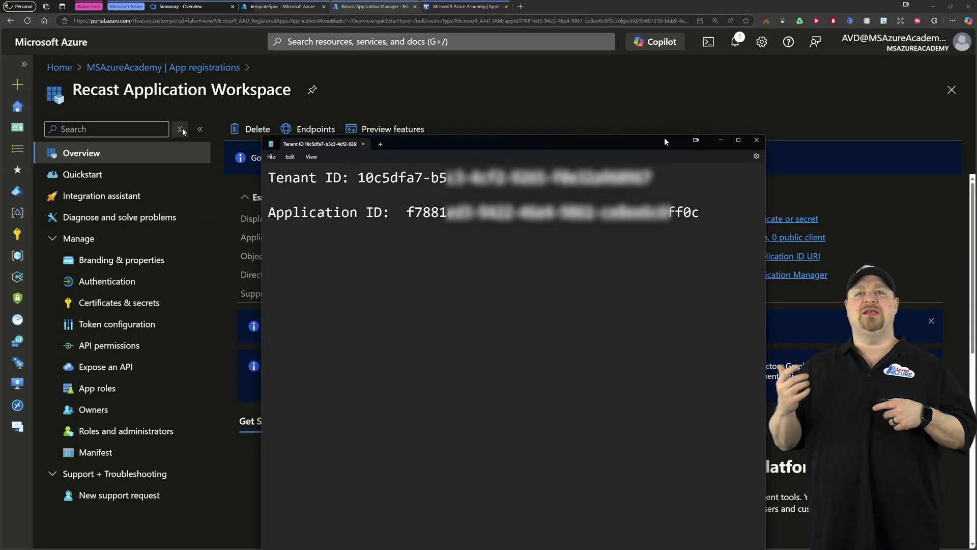
pyautogui.hotkey('alt', 'Tab')
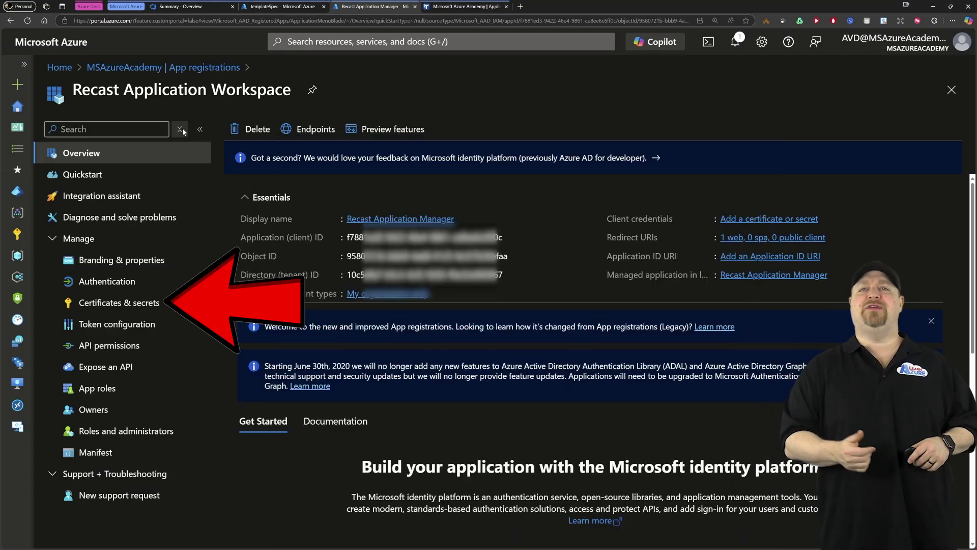
pyautogui.click(116, 304)
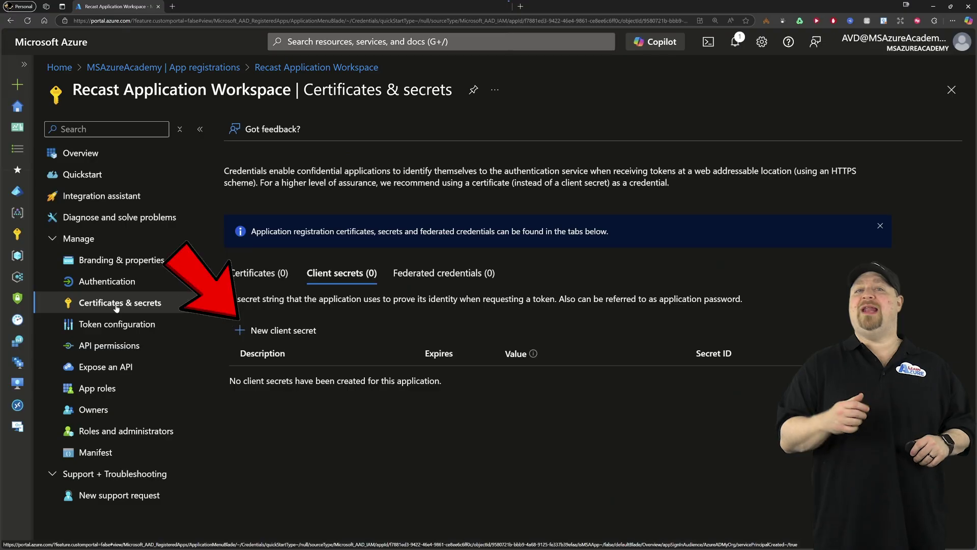
# - Add a client secret named ClientSecret expiring after 365 days and copy its value
pyautogui.click(278, 330)
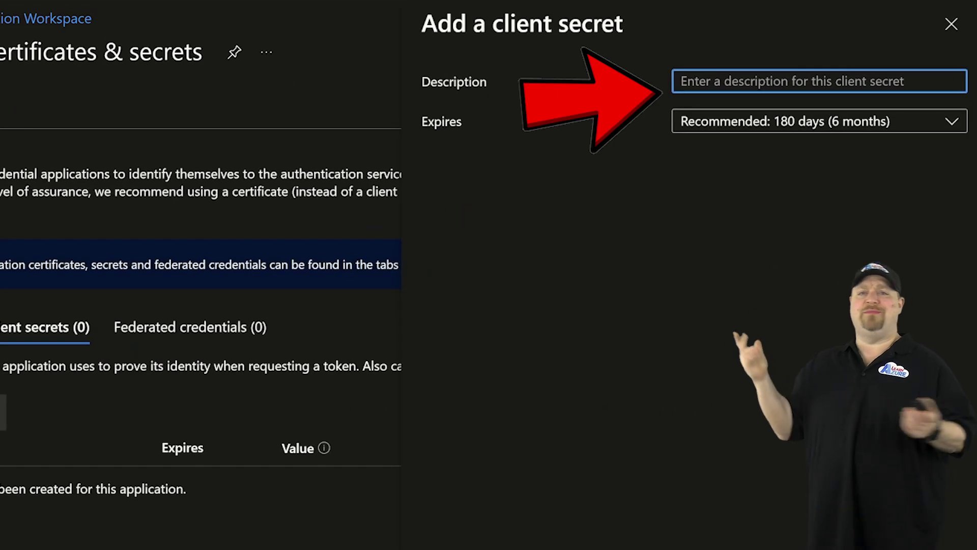
pyautogui.write('ClientSecret')
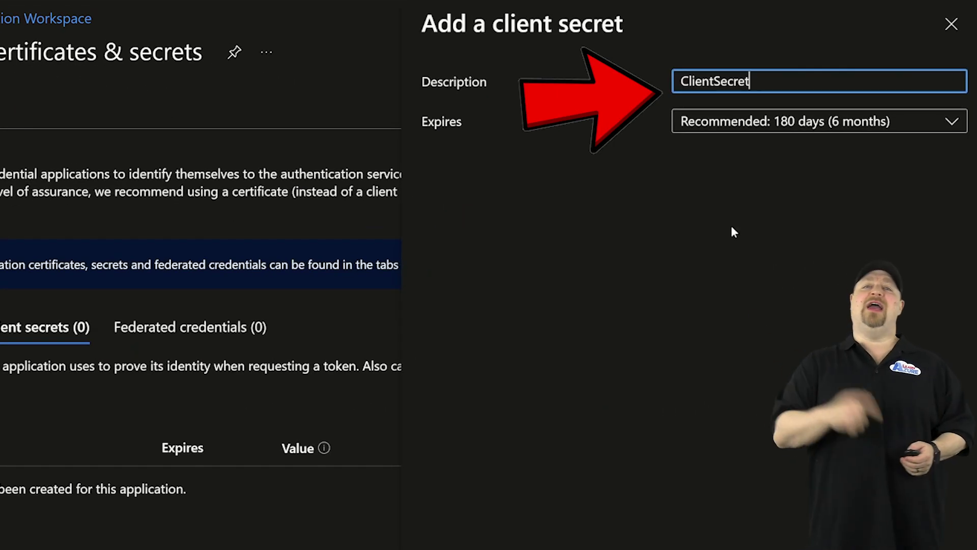
pyautogui.click(897, 128)
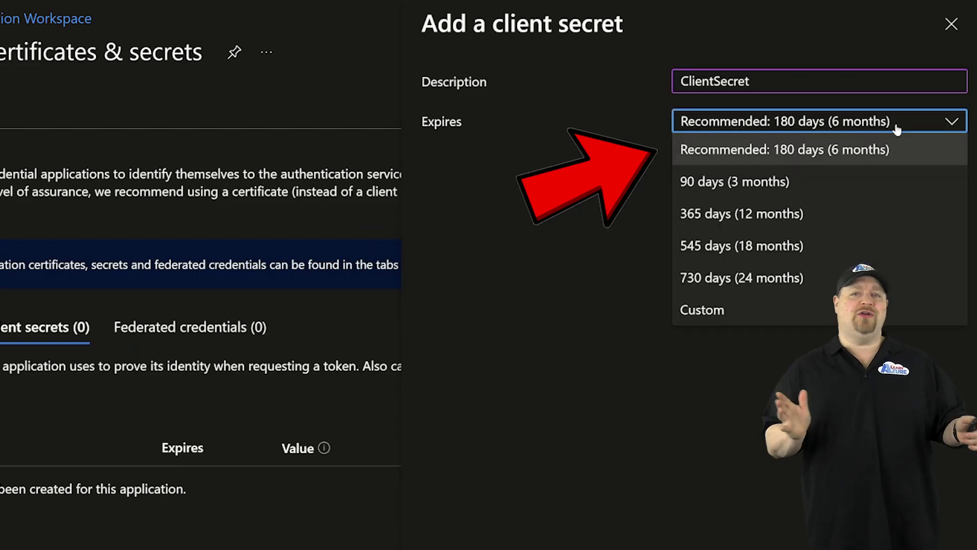
pyautogui.click(811, 215)
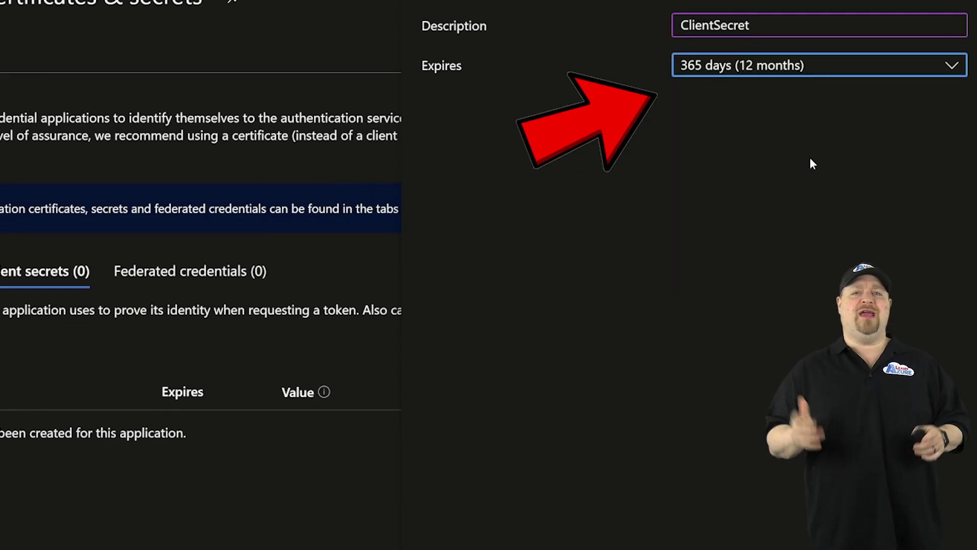
pyautogui.click(461, 520)
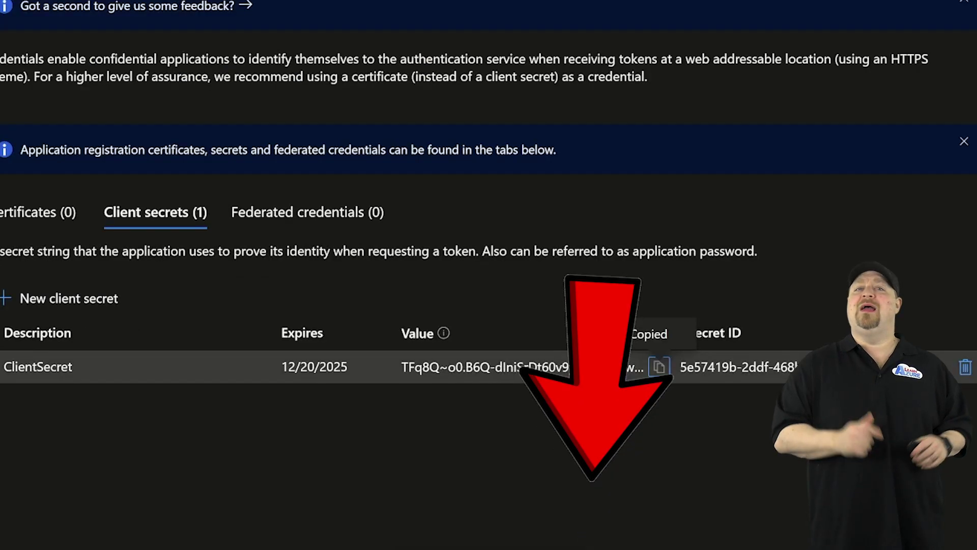
pyautogui.click(542, 295)
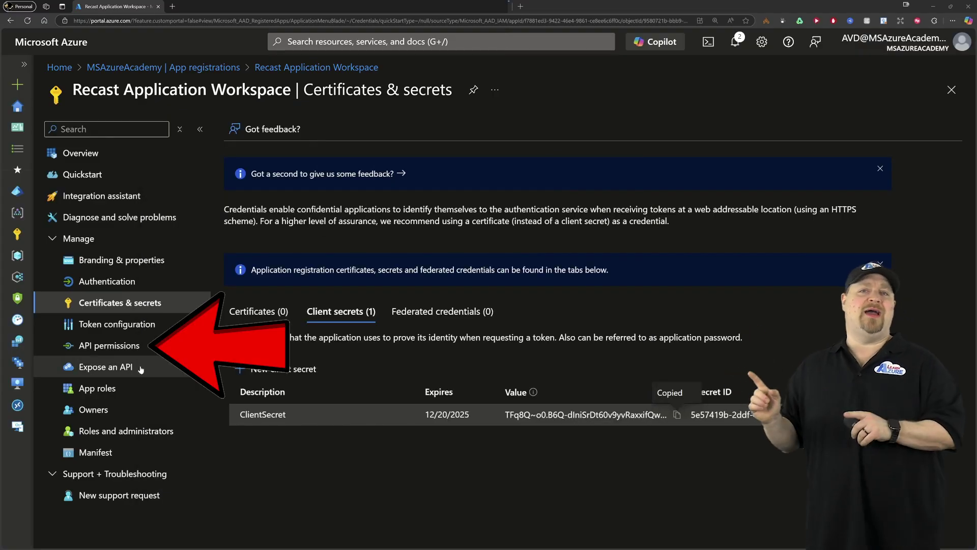
pyautogui.click(102, 346)
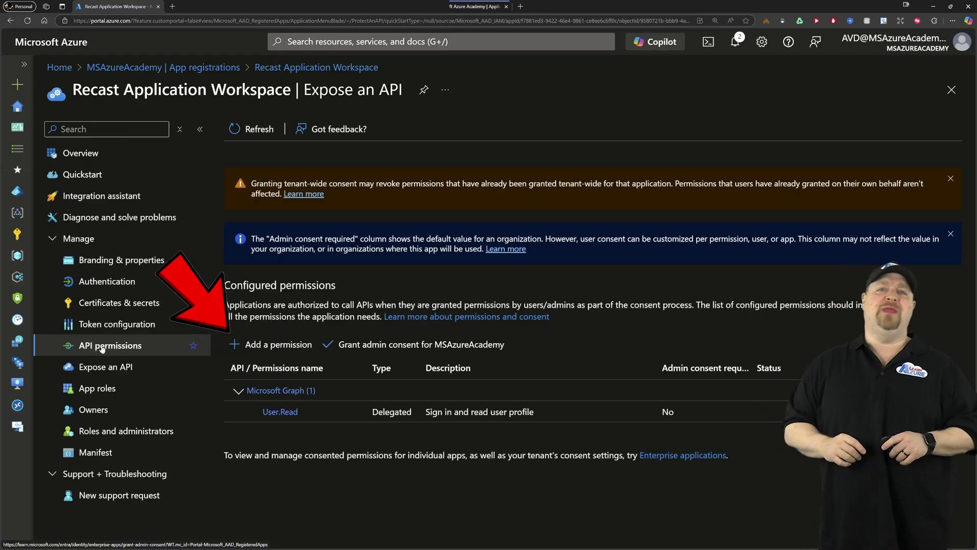
# - Add Graph application permissions Directory.Read.All, GroupMember.ReadWrite.All, User.Read.All, grant admin consent, then sign in to Liquit
pyautogui.click(239, 345)
pyautogui.click(739, 199)
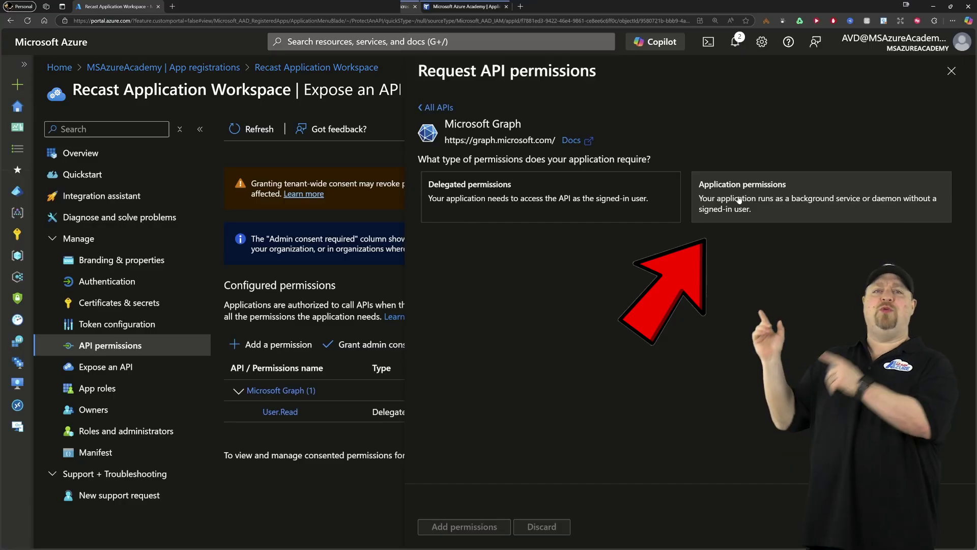
pyautogui.click(740, 199)
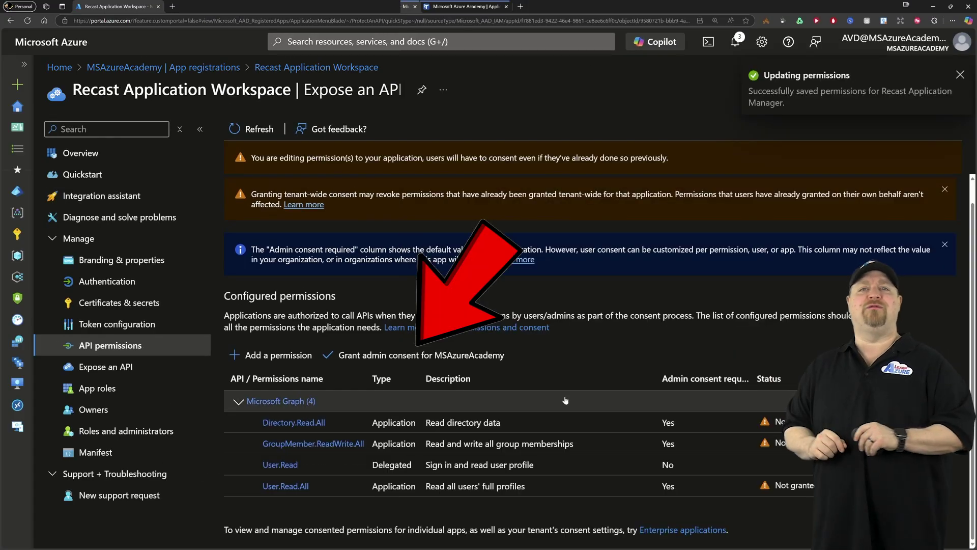
pyautogui.click(422, 355)
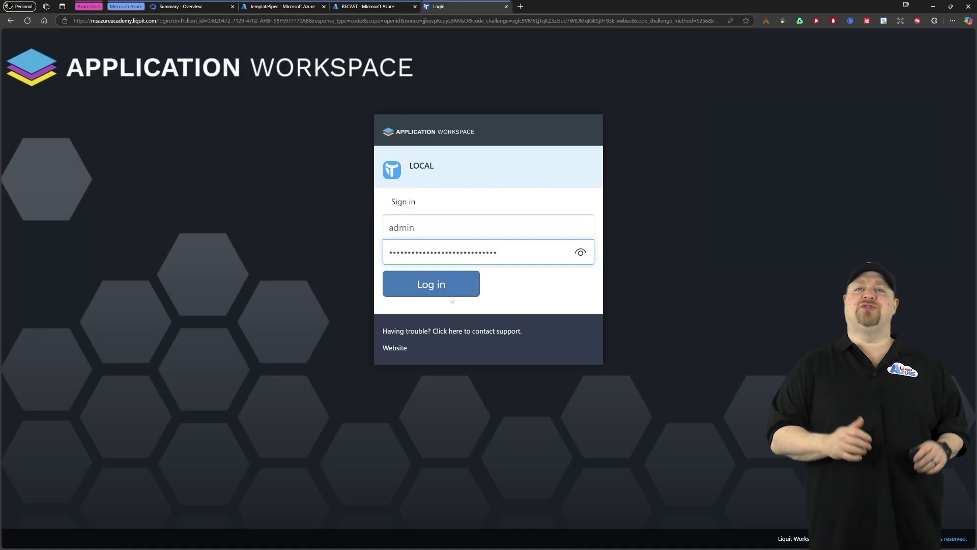
pyautogui.click(450, 295)
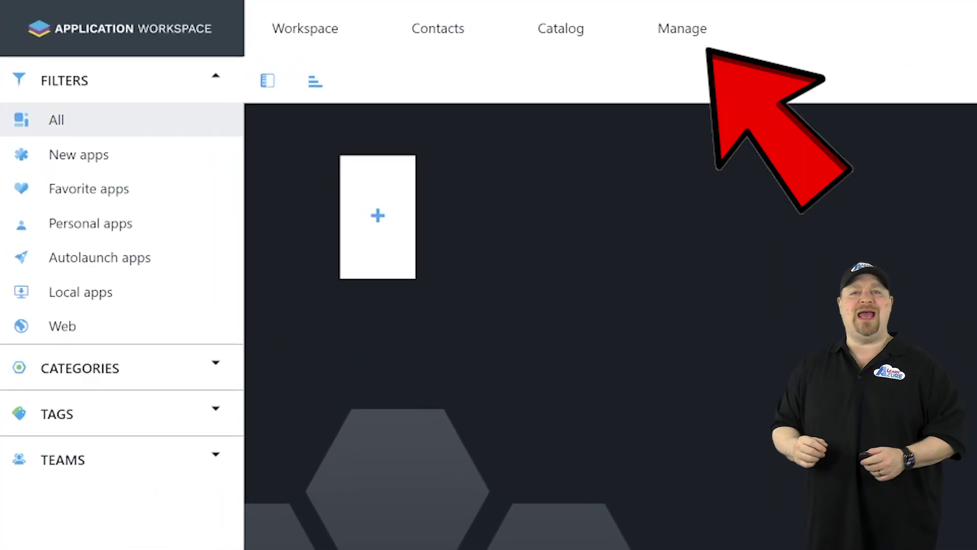
# - Create a Microsoft Entra ID identity source named Azure Academy-Link, displayed as Azure Academy Workspace
pyautogui.click(684, 31)
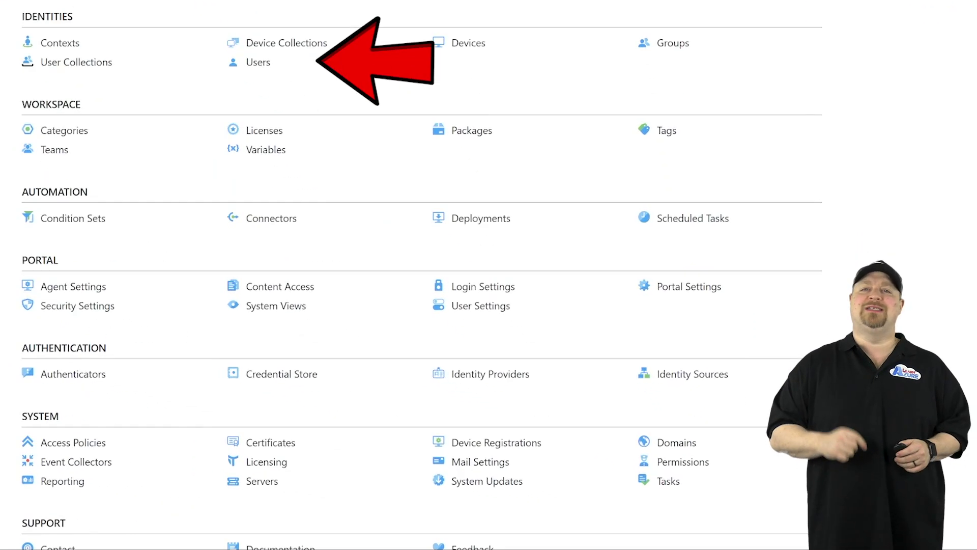
pyautogui.click(669, 274)
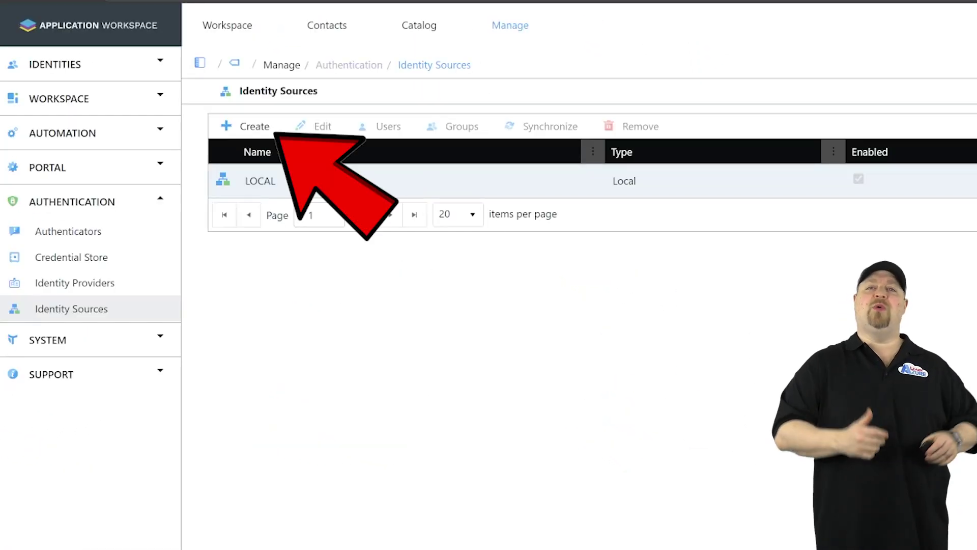
pyautogui.click(245, 126)
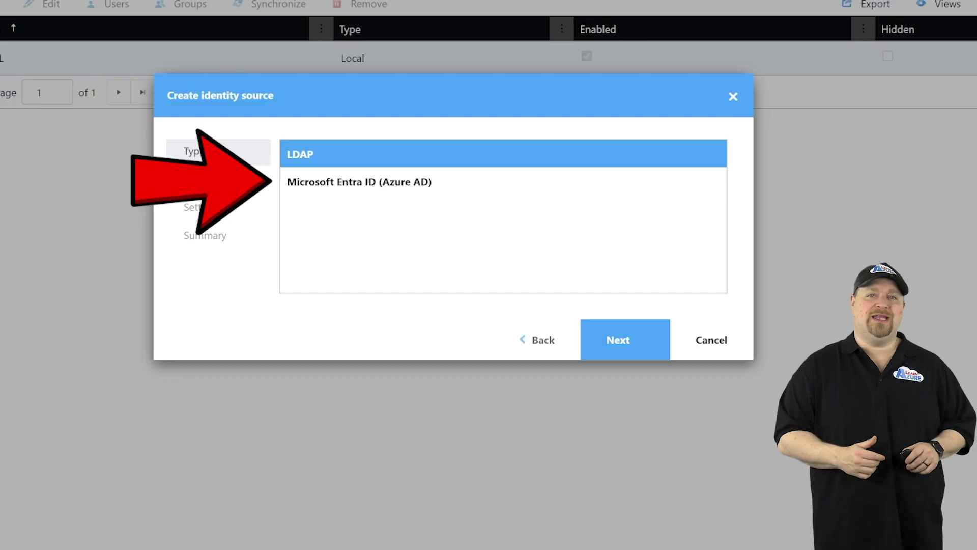
pyautogui.click(618, 340)
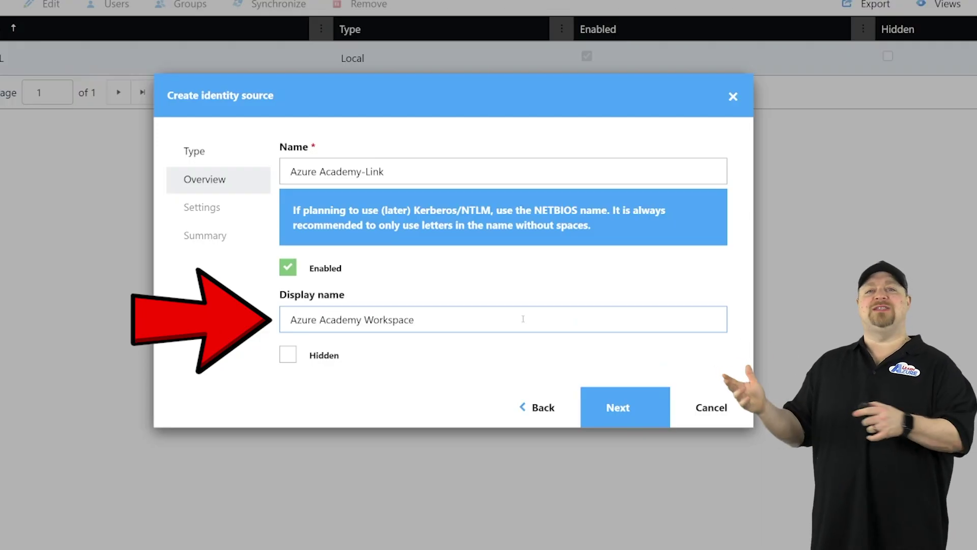
pyautogui.press('Return')
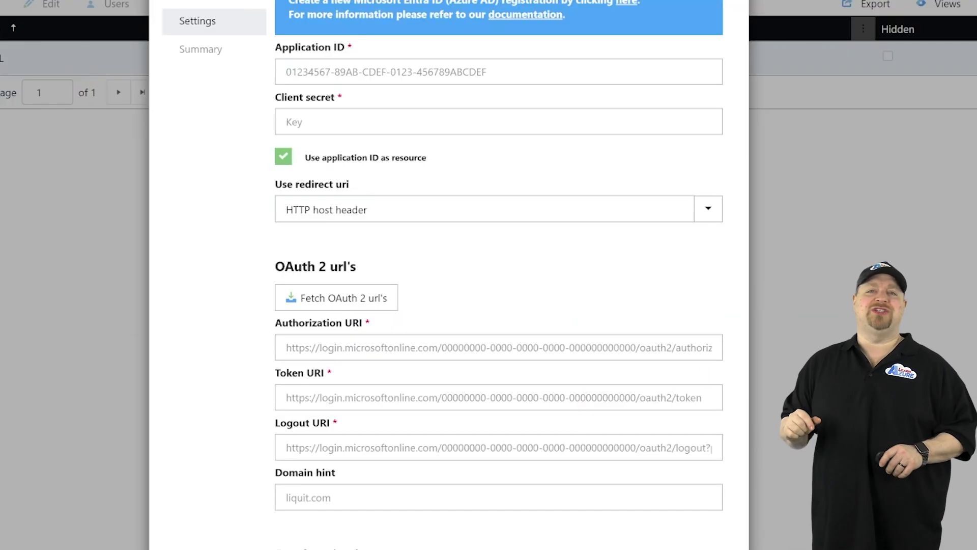
# - Paste the application ID and client secret, then fetch the OAuth 2 URLs
pyautogui.hotkey('ctrl', 'v')
pyautogui.click(325, 124)
pyautogui.hotkey('ctrl', 'v')
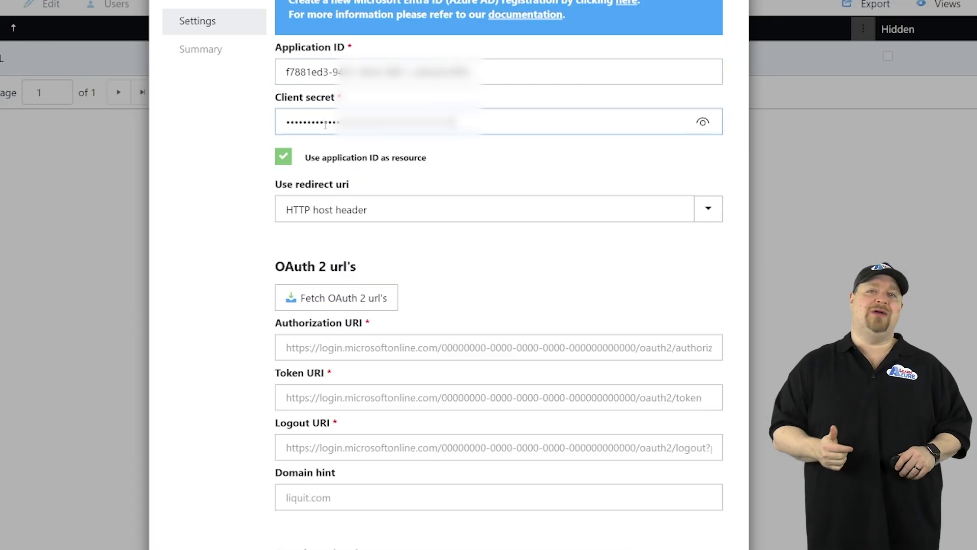
pyautogui.click(357, 305)
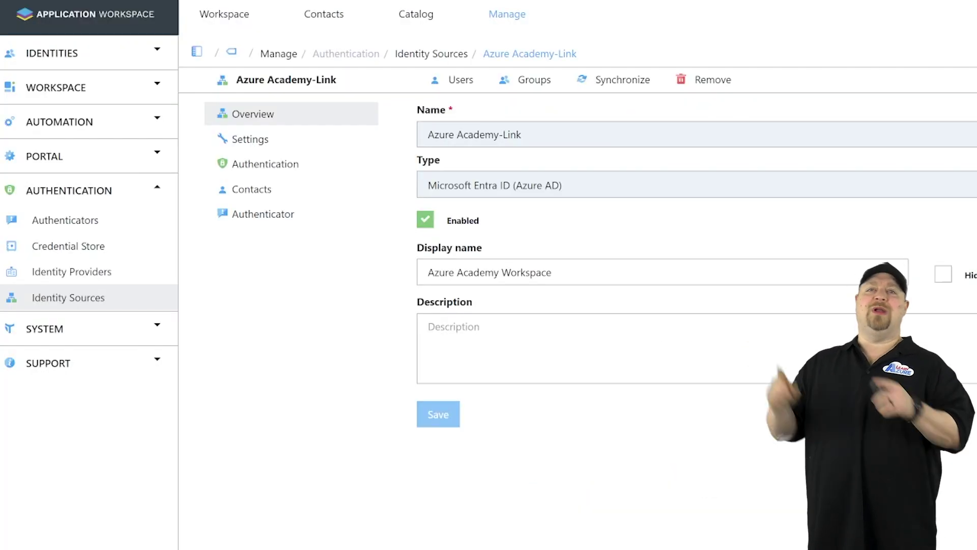
# - Sync users, give AVD Admin the Administrator access policy, then sign out from the User Portal
pyautogui.click(611, 84)
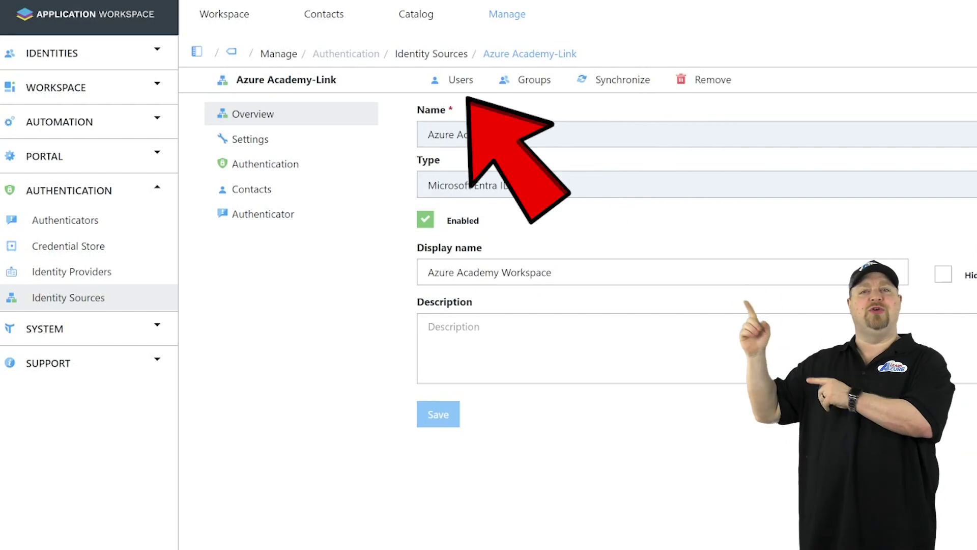
pyautogui.click(461, 81)
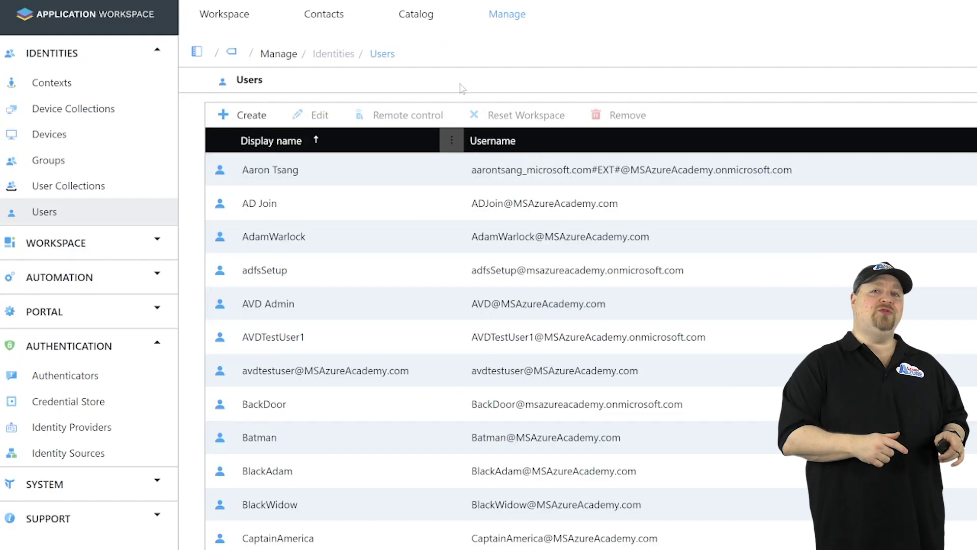
pyautogui.click(308, 302)
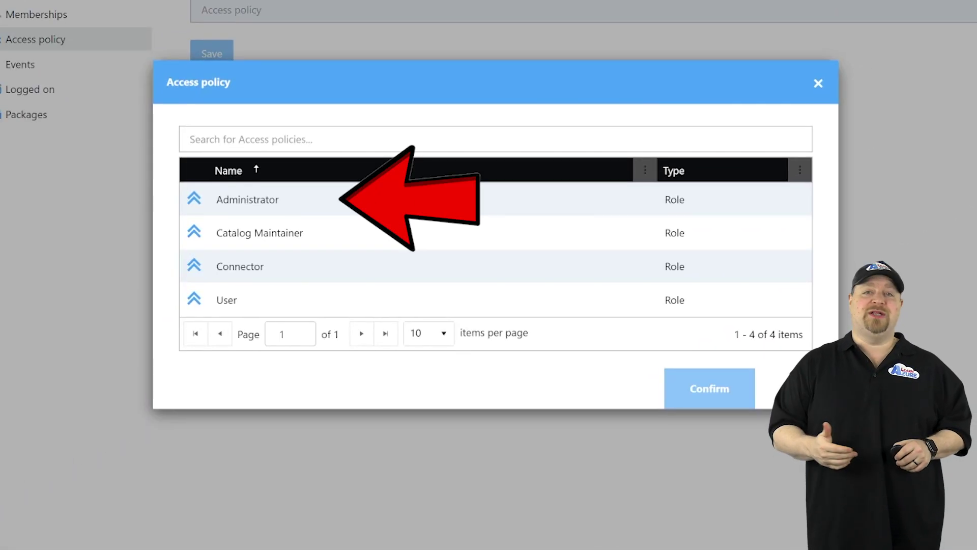
pyautogui.click(660, 203)
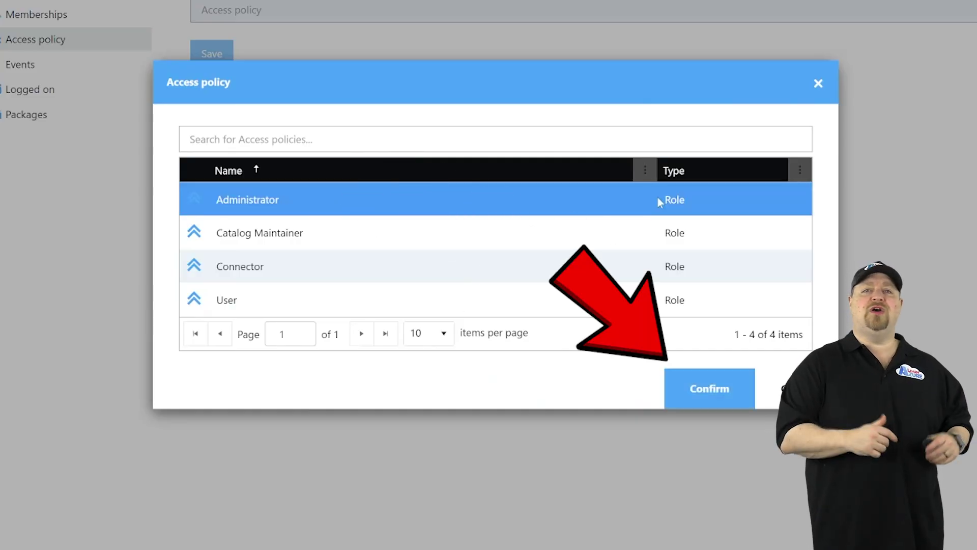
pyautogui.click(710, 389)
pyautogui.click(439, 179)
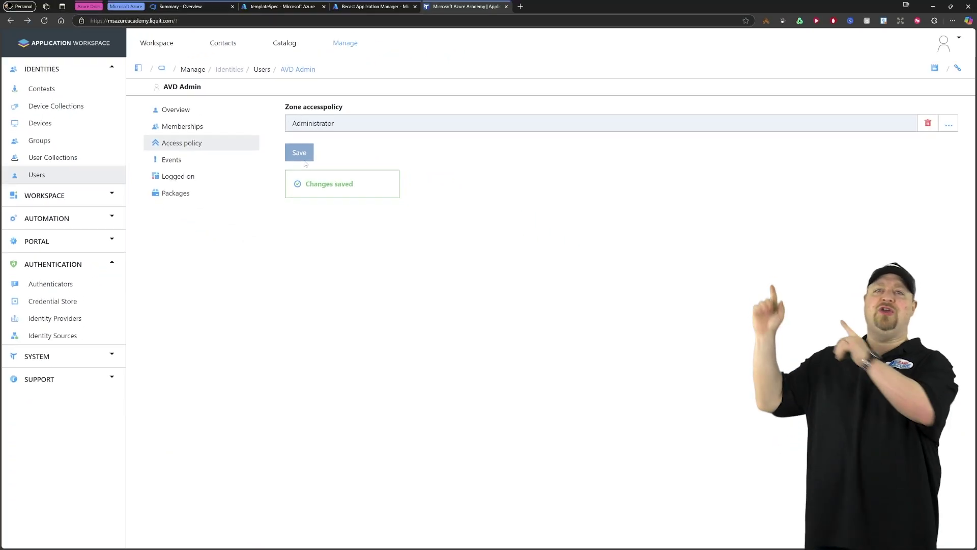
pyautogui.click(938, 40)
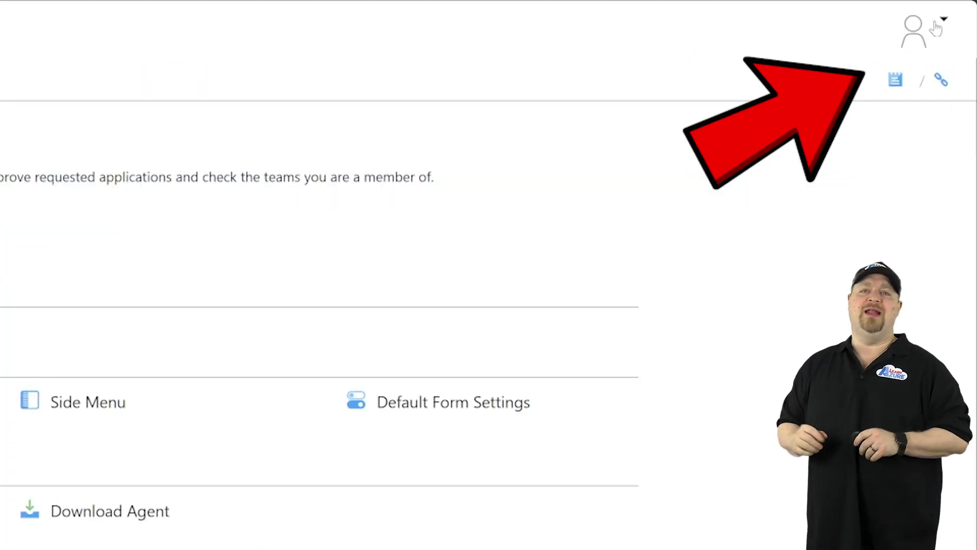
pyautogui.click(574, 477)
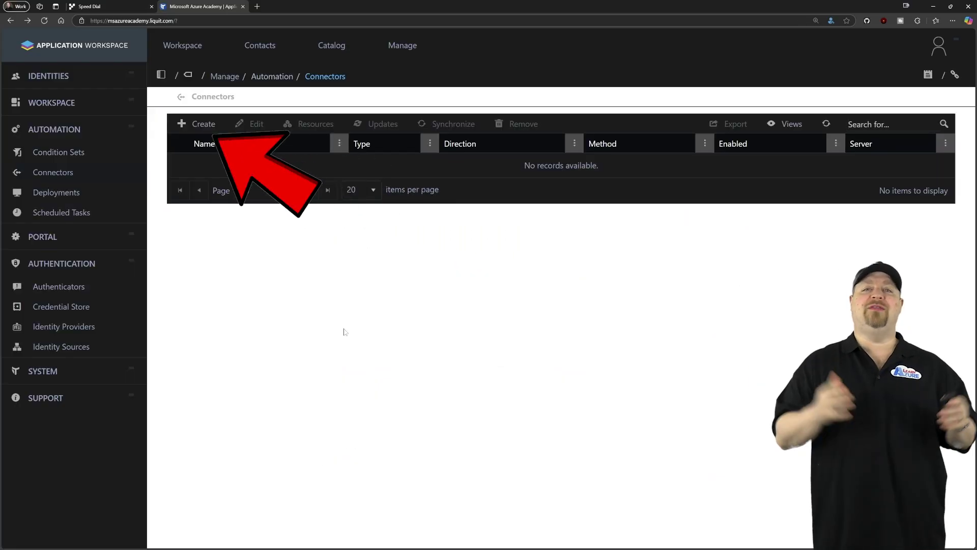
# - Choose the Microsoft Store (Preview) connector type and accept its terms and conditions
pyautogui.click(194, 118)
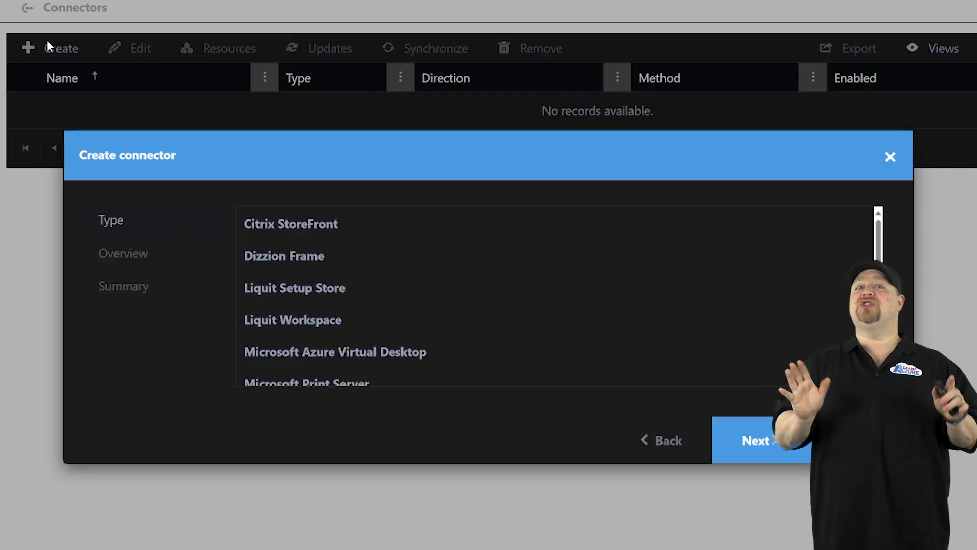
pyautogui.scroll(-3, 510, 295)
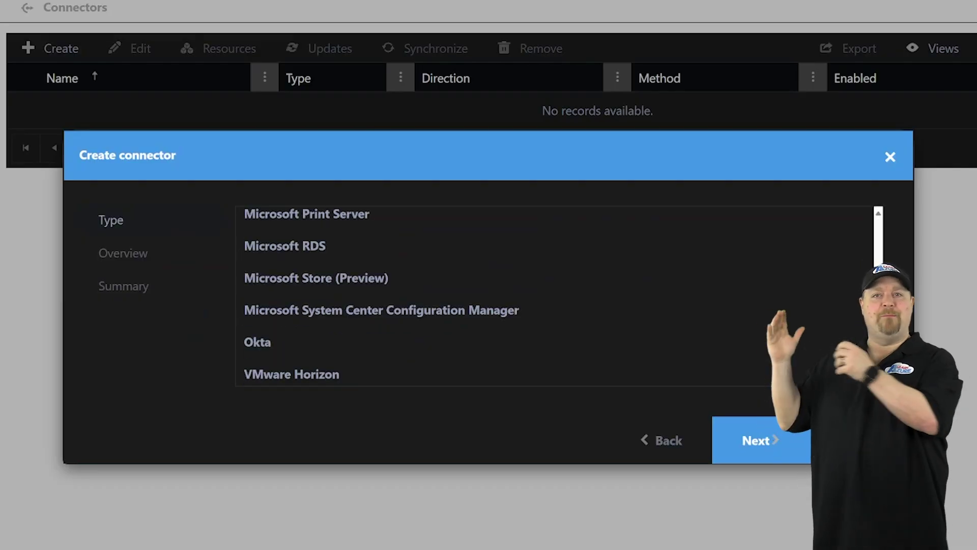
pyautogui.click(783, 441)
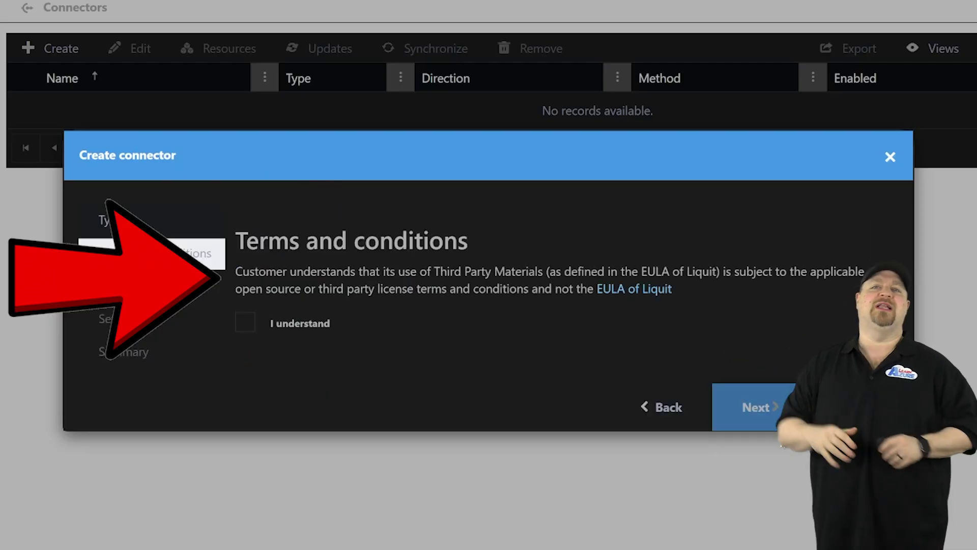
pyautogui.click(245, 322)
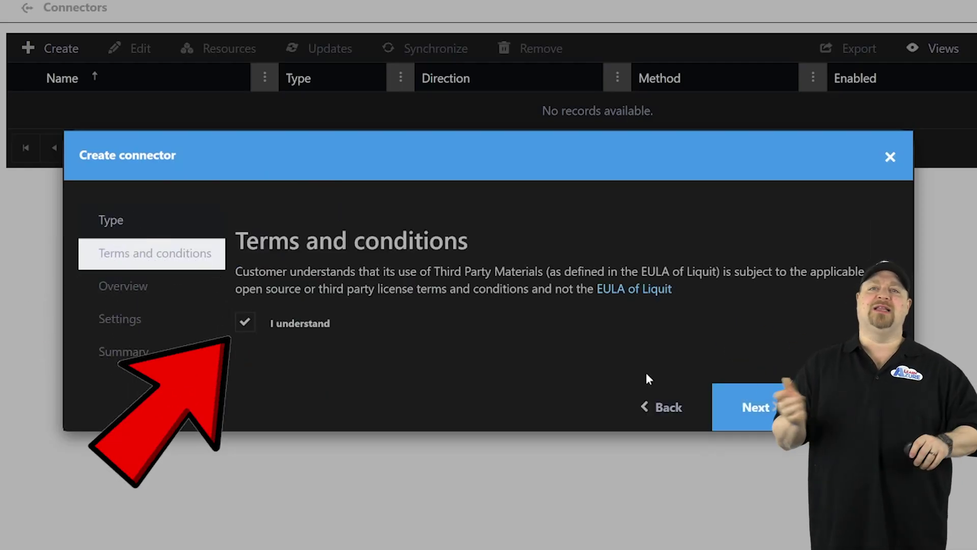
pyautogui.click(748, 407)
# - Name the connector Microsoft Store, set stage Production and package prefix 'MS - Store -'
pyautogui.click(428, 243)
pyautogui.write('Microsoft Store')
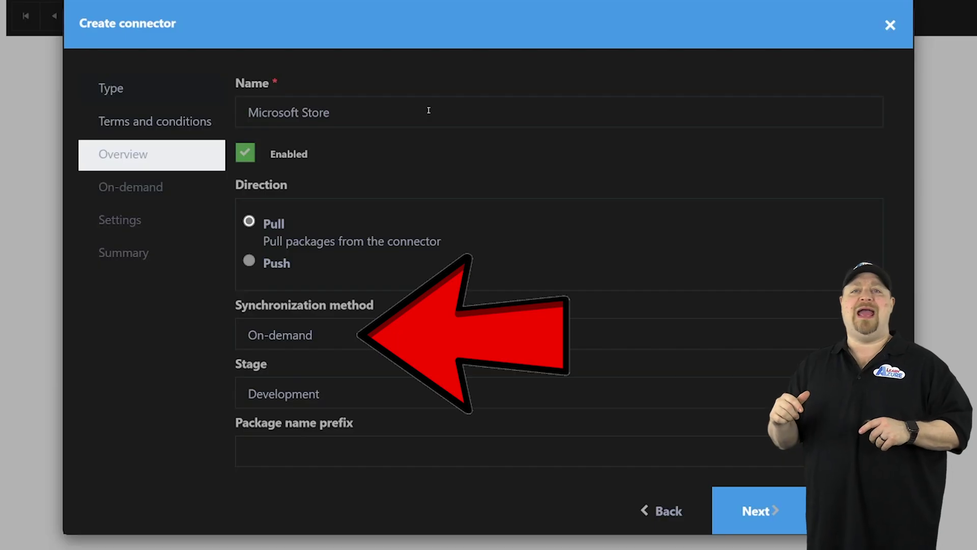
pyautogui.click(356, 393)
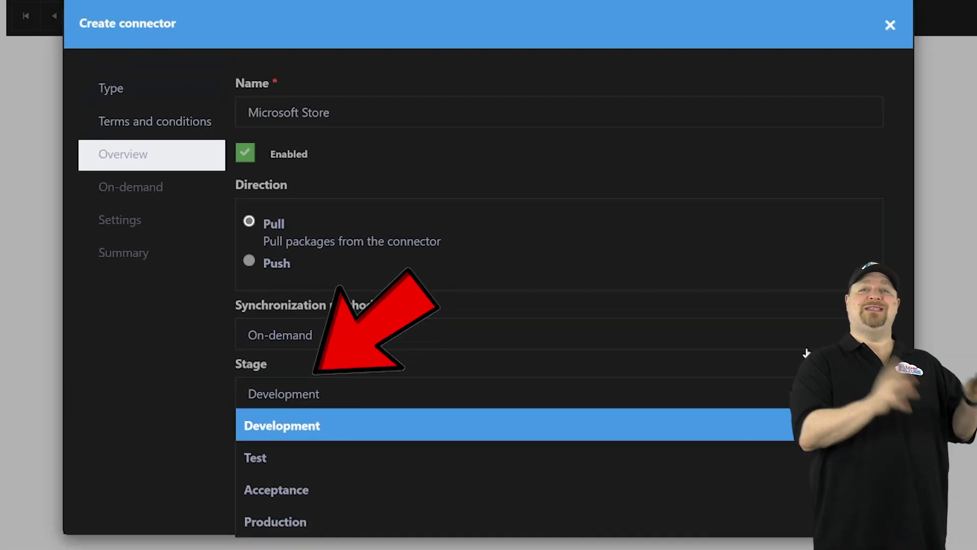
pyautogui.click(408, 464)
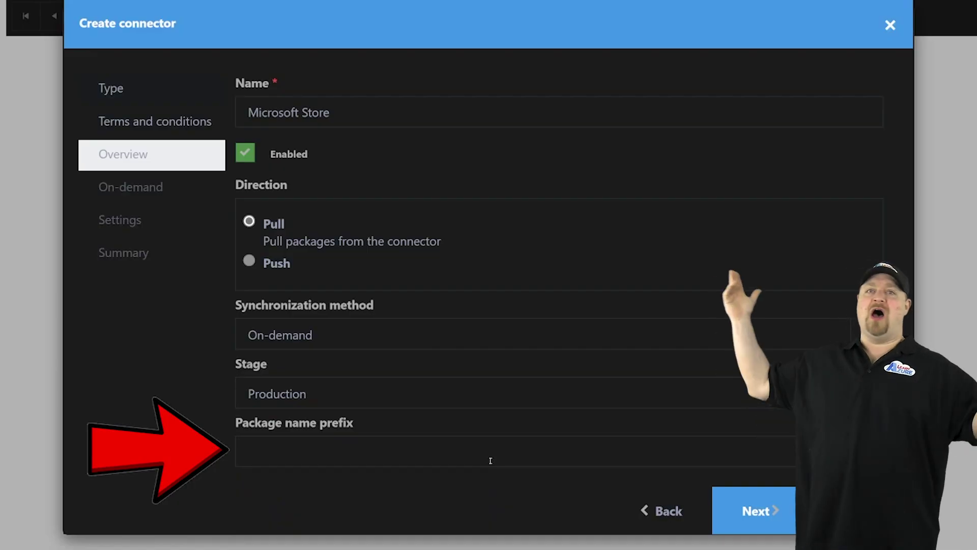
pyautogui.click(490, 460)
pyautogui.write('MS - Store -')
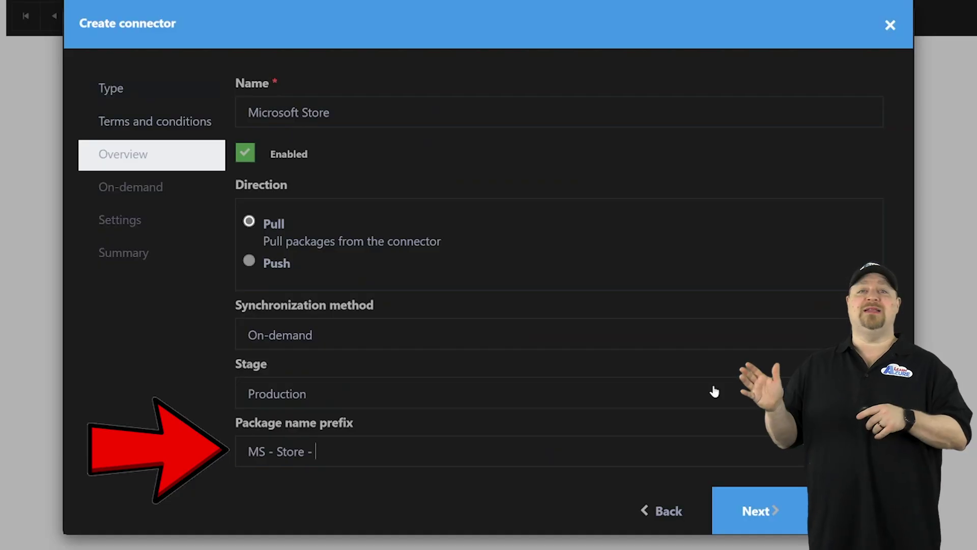
# - Proceed through the on-demand and settings steps and finish the connector
pyautogui.click(756, 514)
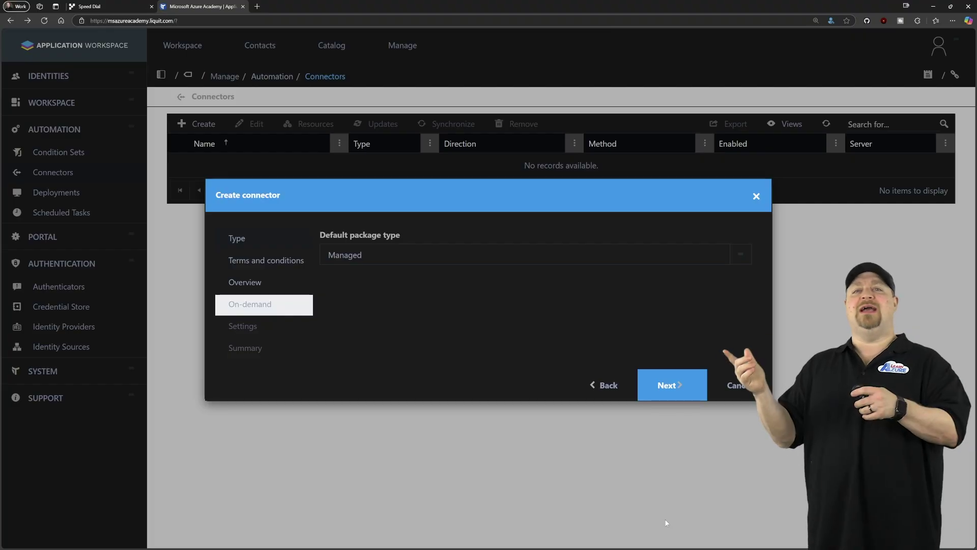
pyautogui.click(669, 390)
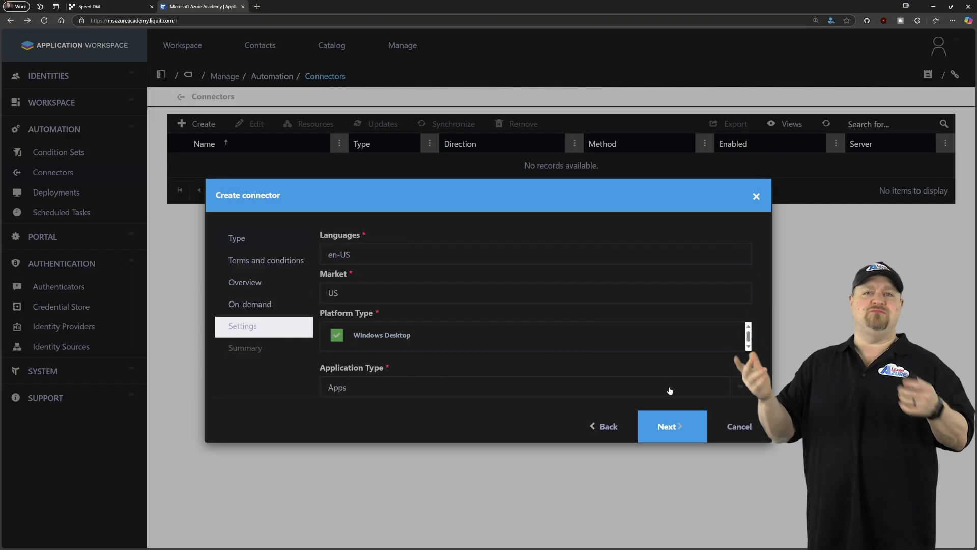
pyautogui.click(670, 426)
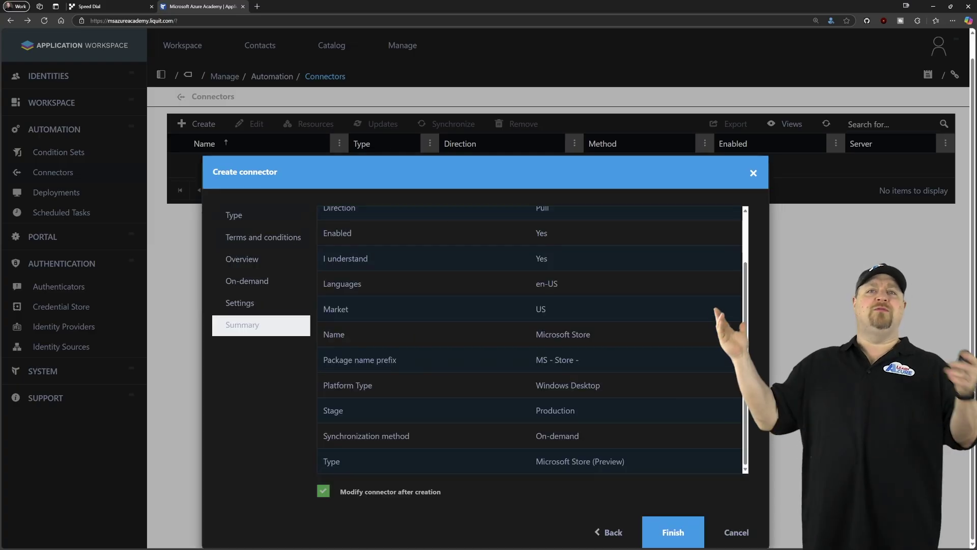
pyautogui.click(673, 538)
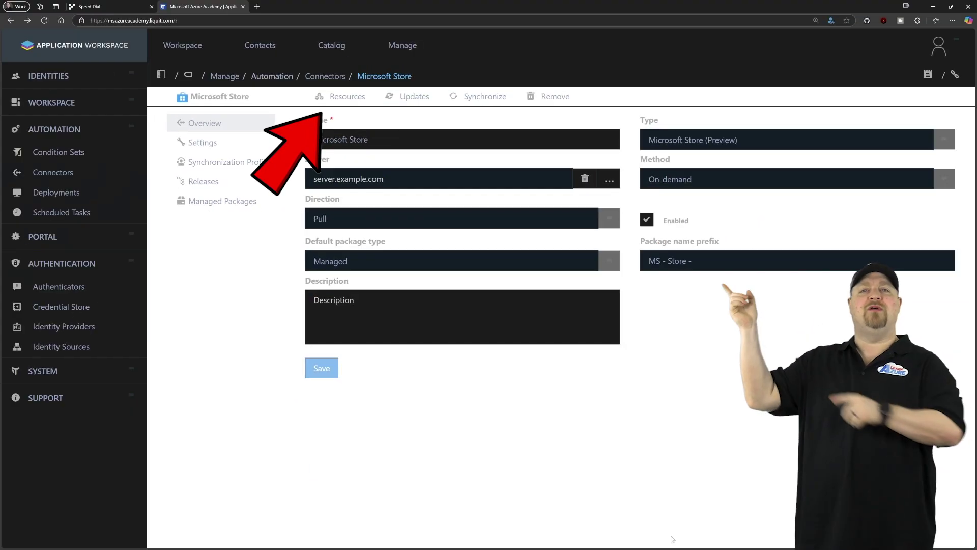
# - Search the connector's resources for VLC and create a package from VLC UWP
pyautogui.click(377, 71)
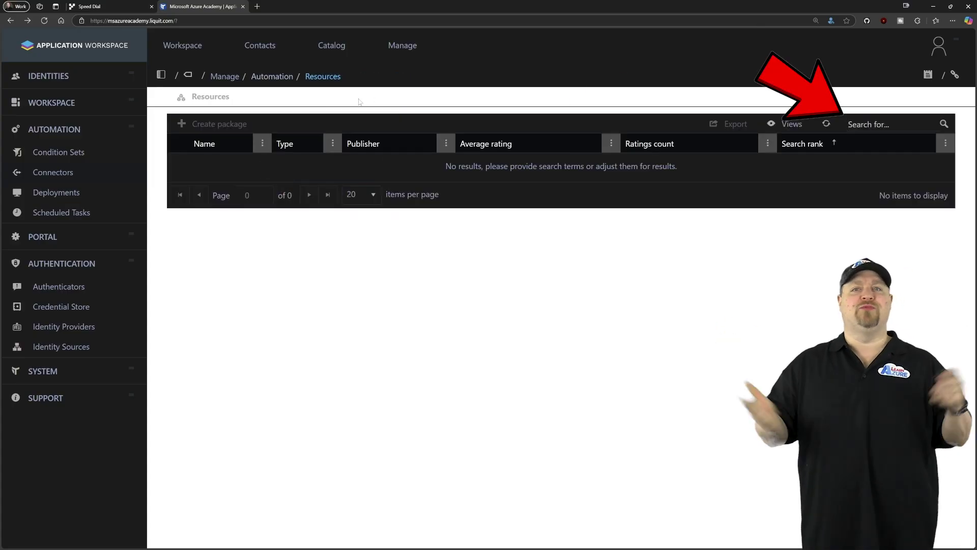
pyautogui.write('VLC')
pyautogui.press('Return')
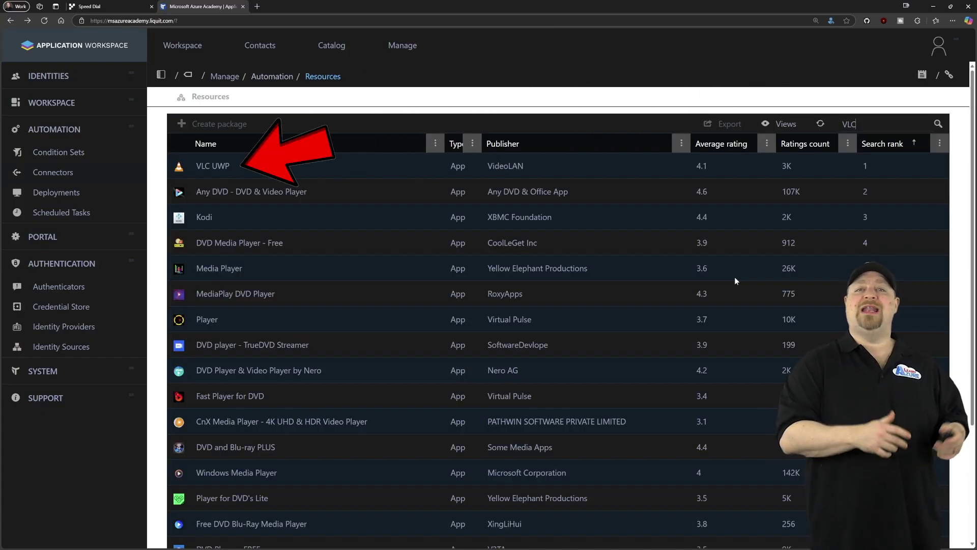
pyautogui.doubleClick(203, 169)
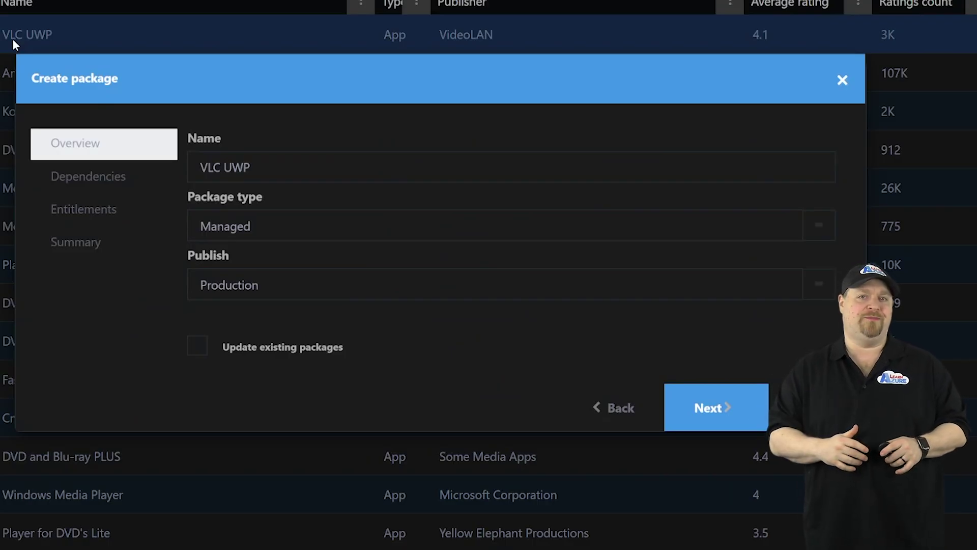
pyautogui.click(714, 405)
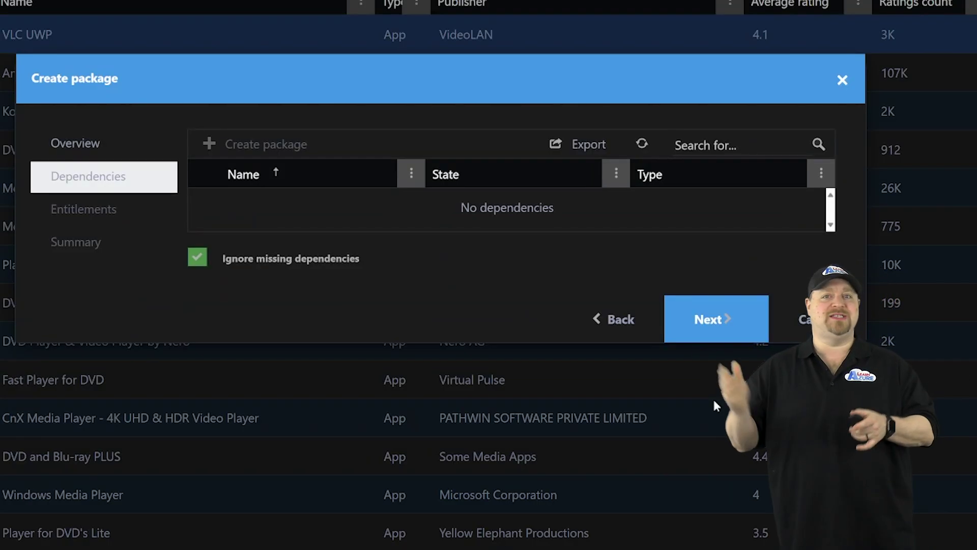
pyautogui.click(729, 319)
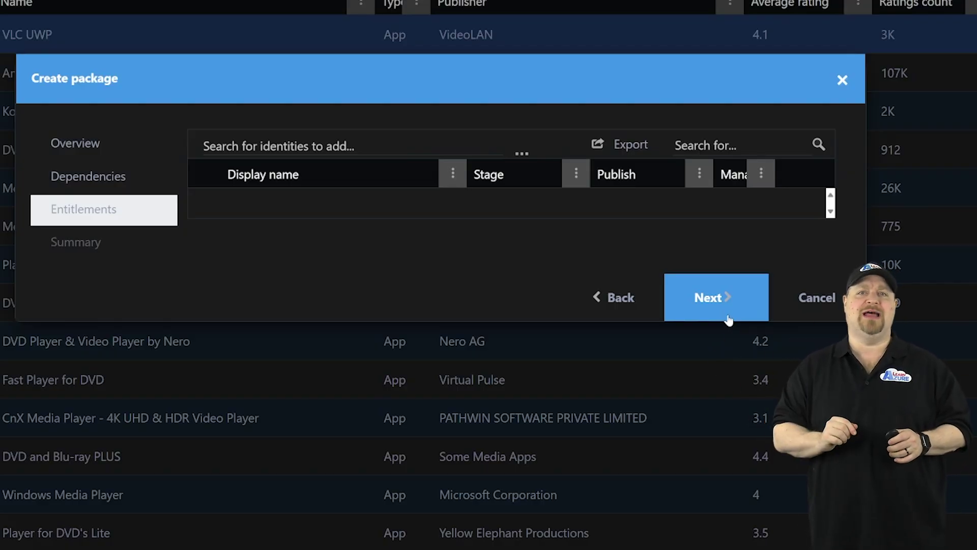
pyautogui.click(729, 319)
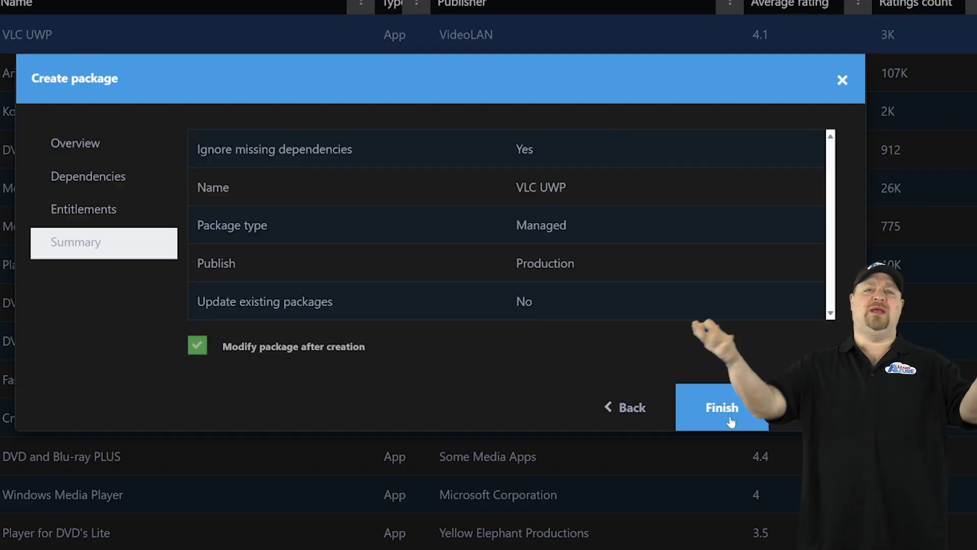
pyautogui.click(731, 421)
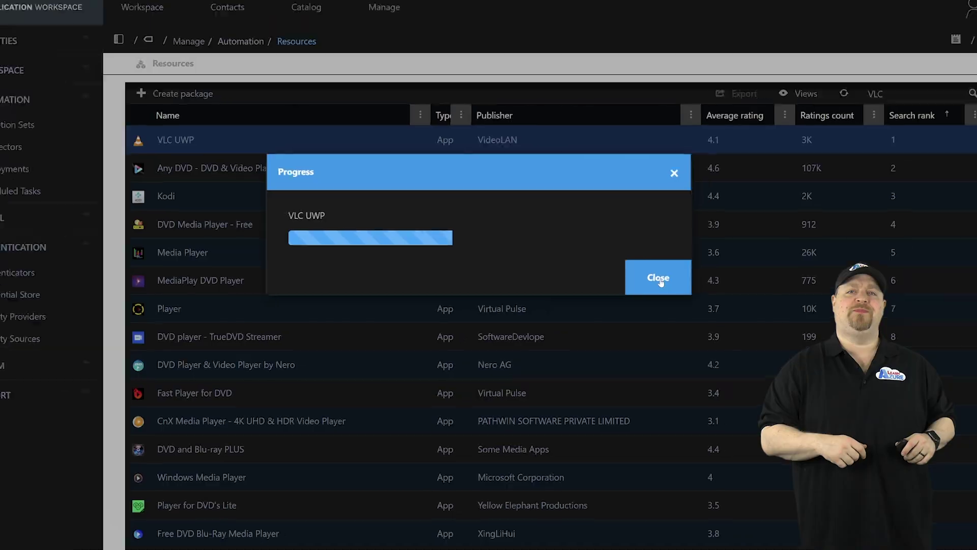
pyautogui.click(686, 225)
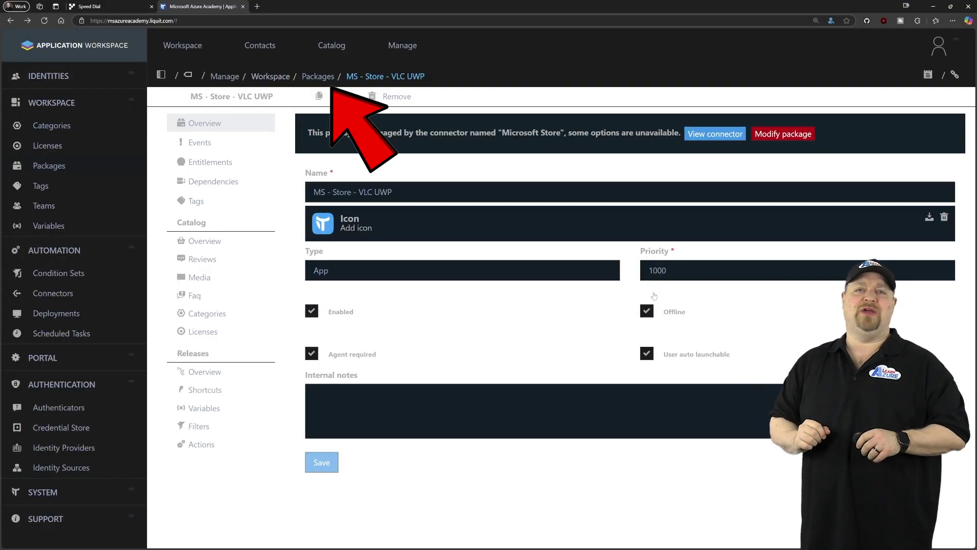
# - Check the Packages list, then return to the Manage overview
pyautogui.click(318, 76)
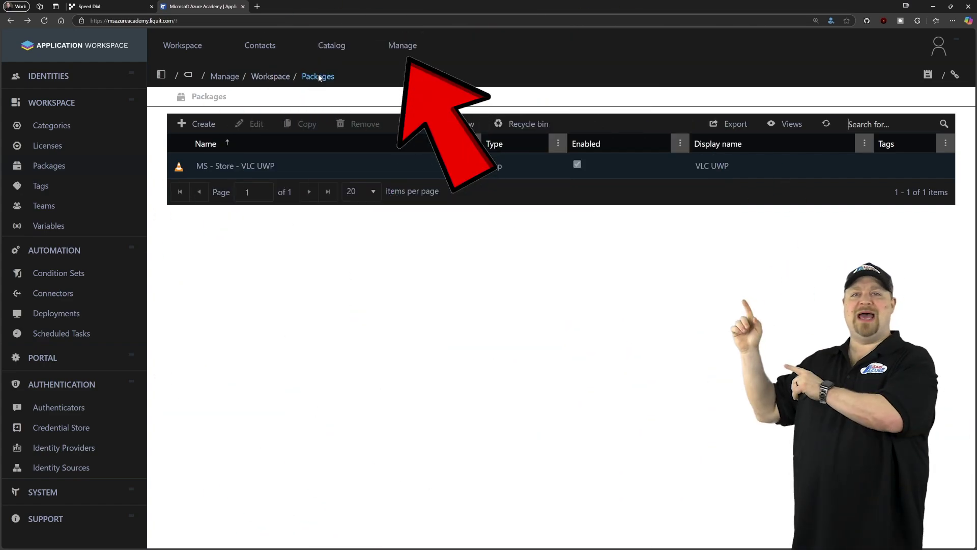
pyautogui.click(402, 47)
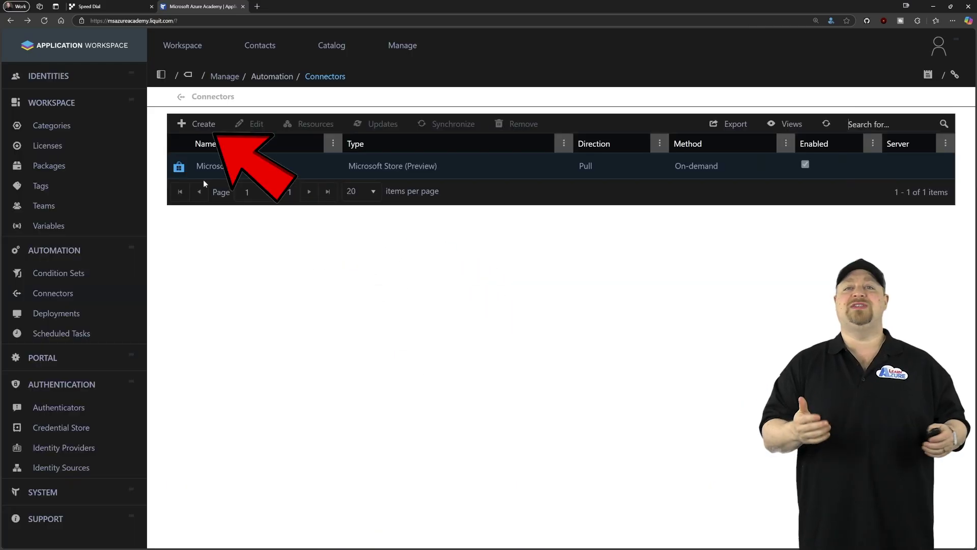
# - Start a connector named 'Application Workspace - Windows' with package prefix AWW
pyautogui.click(200, 123)
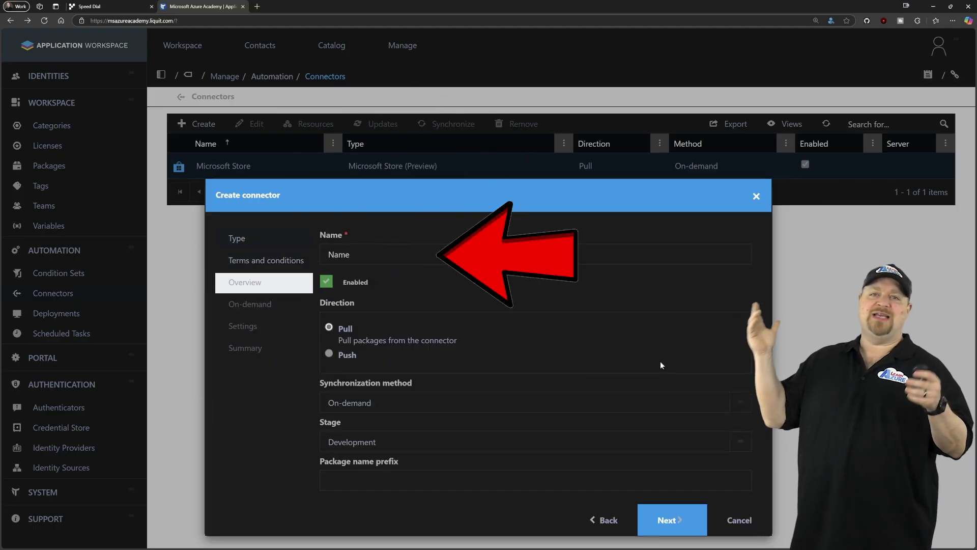
pyautogui.write('Application Workspace')
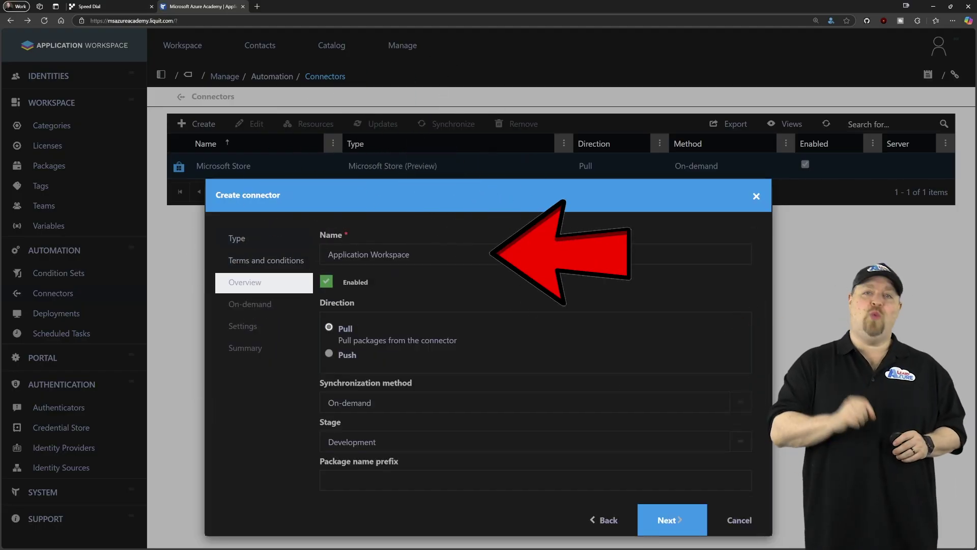
pyautogui.write('- Windows')
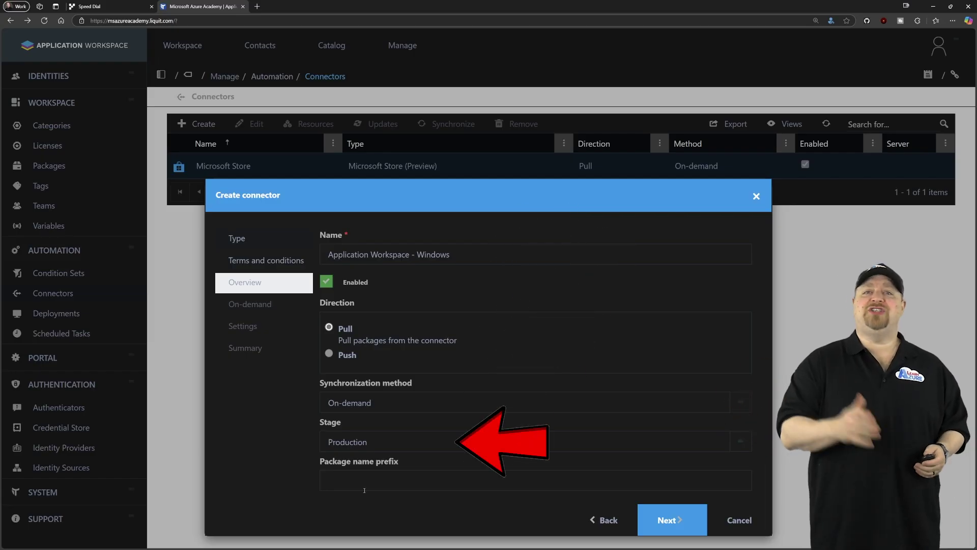
pyautogui.click(364, 480)
pyautogui.write('AWW')
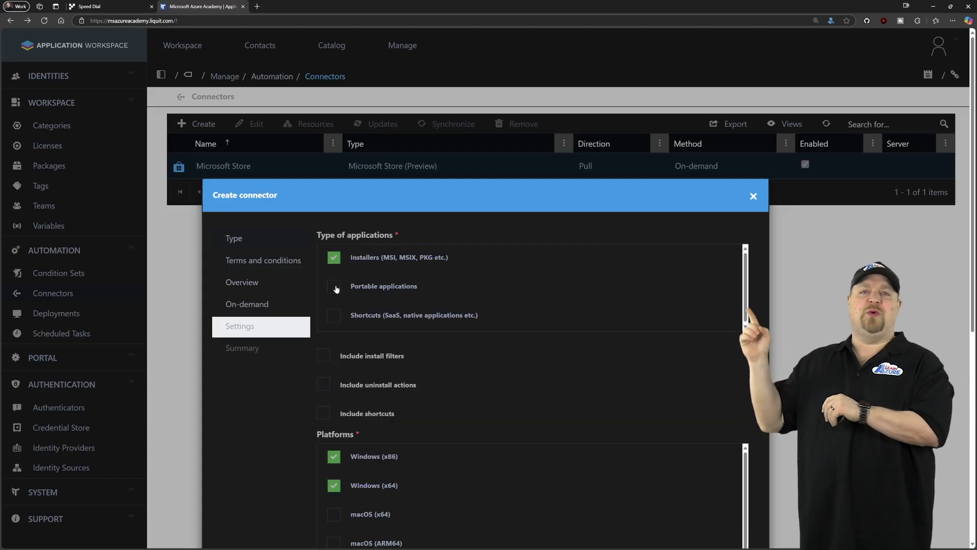
# - Include portable and shortcut apps, install filters and shortcuts, finish, and browse its products
pyautogui.click(334, 288)
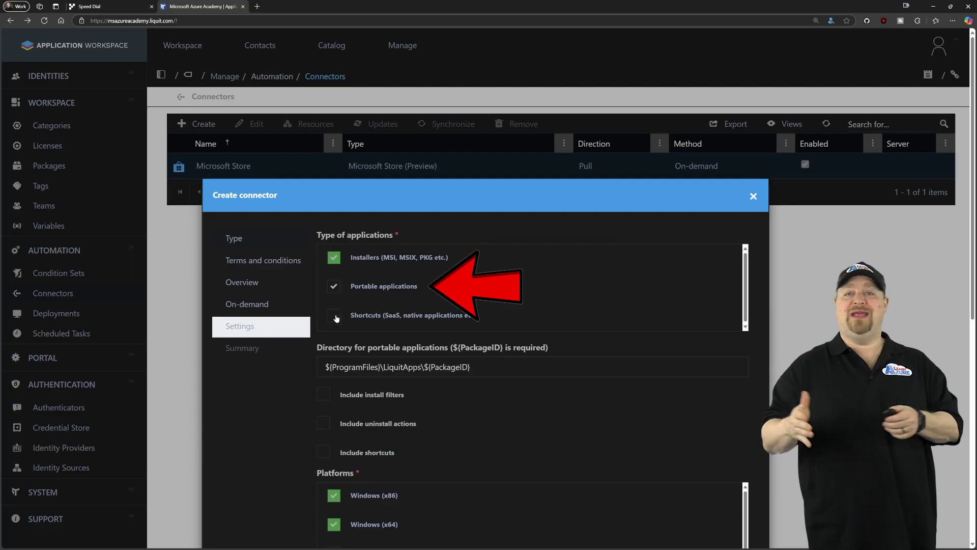
pyautogui.click(335, 316)
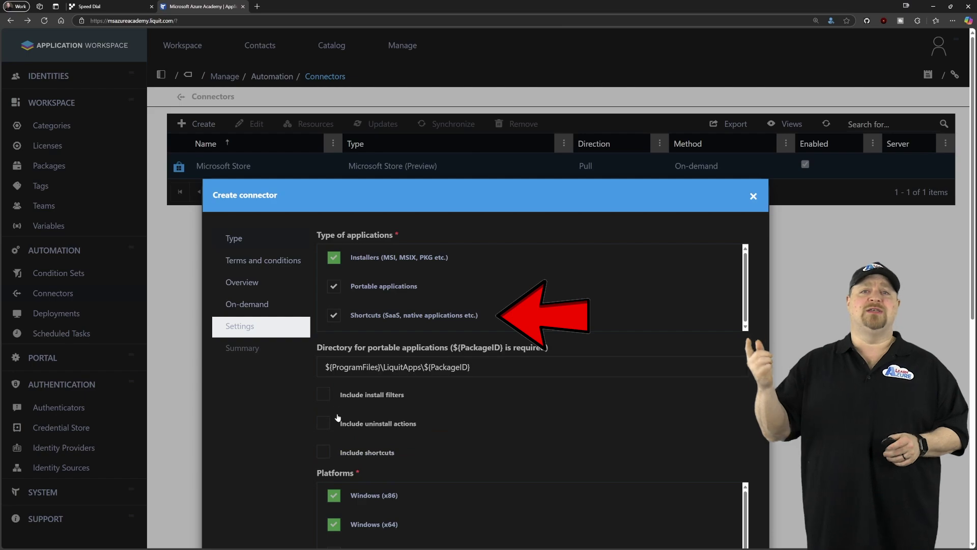
pyautogui.scroll(-2, 328, 400)
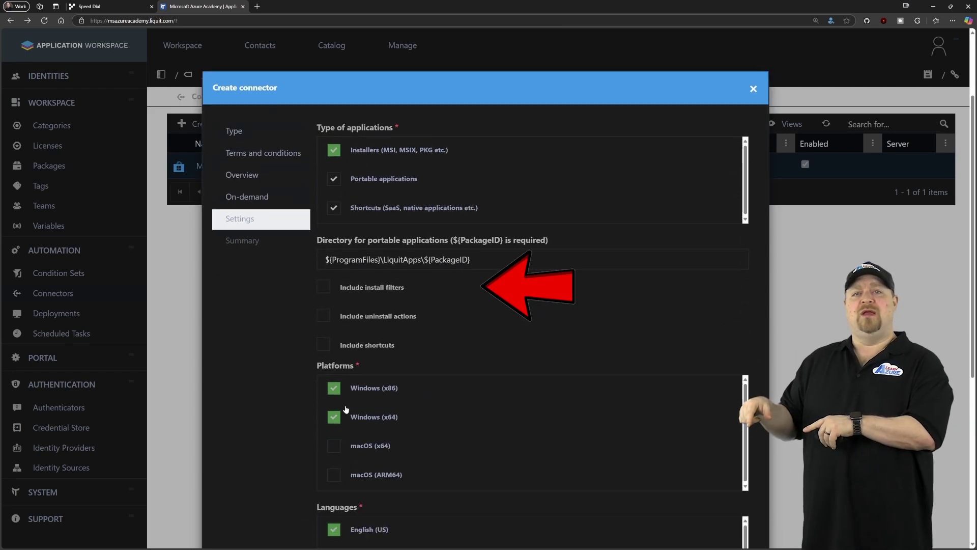
pyautogui.scroll(-2, 345, 408)
pyautogui.click(323, 169)
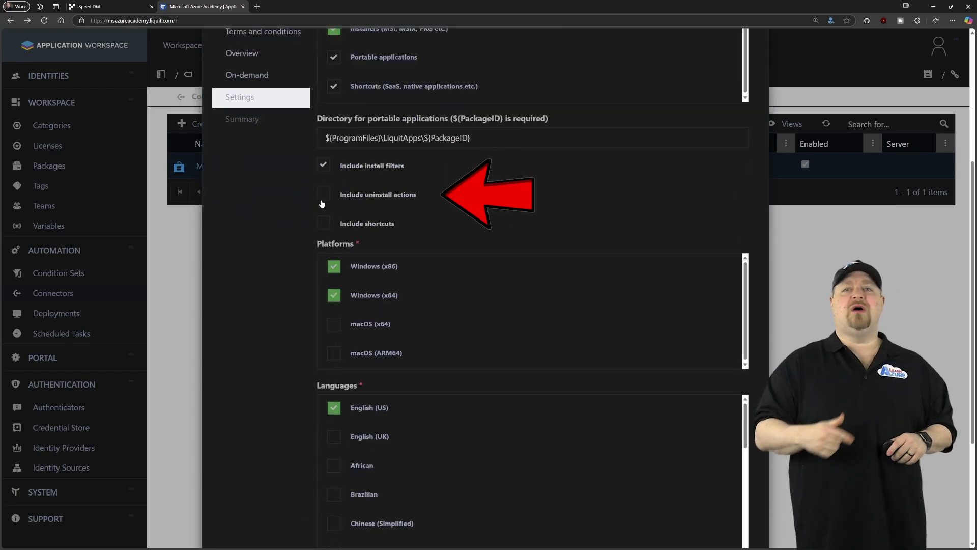
pyautogui.click(328, 225)
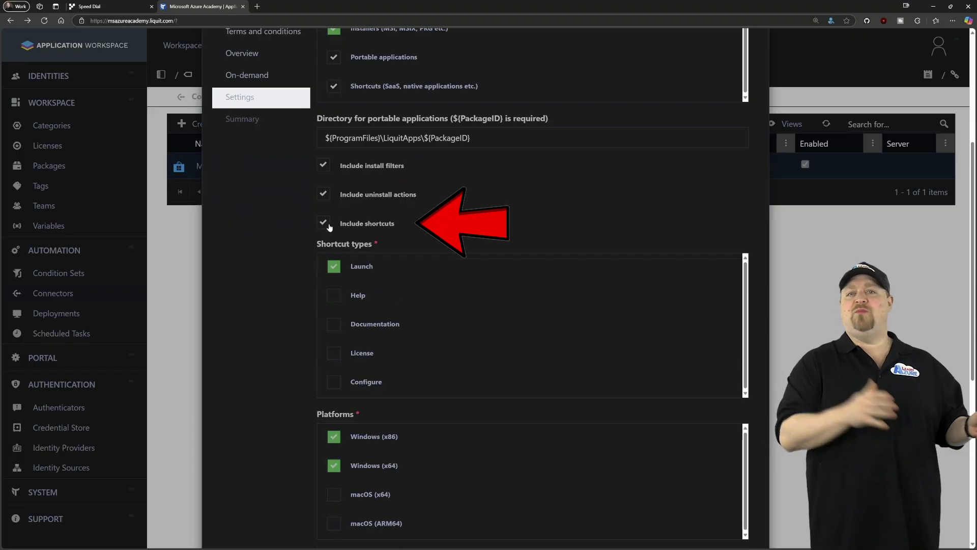
pyautogui.scroll(-6, 755, 241)
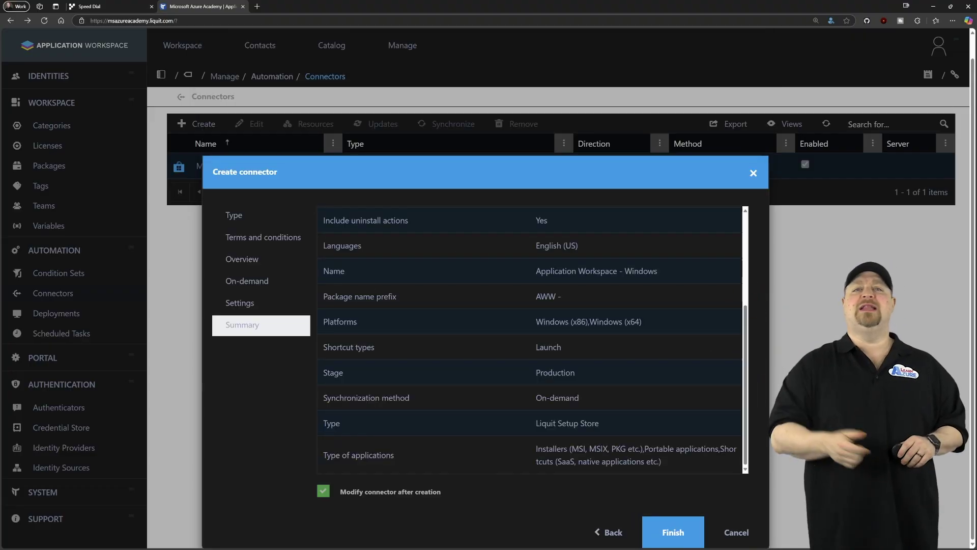
pyautogui.click(686, 533)
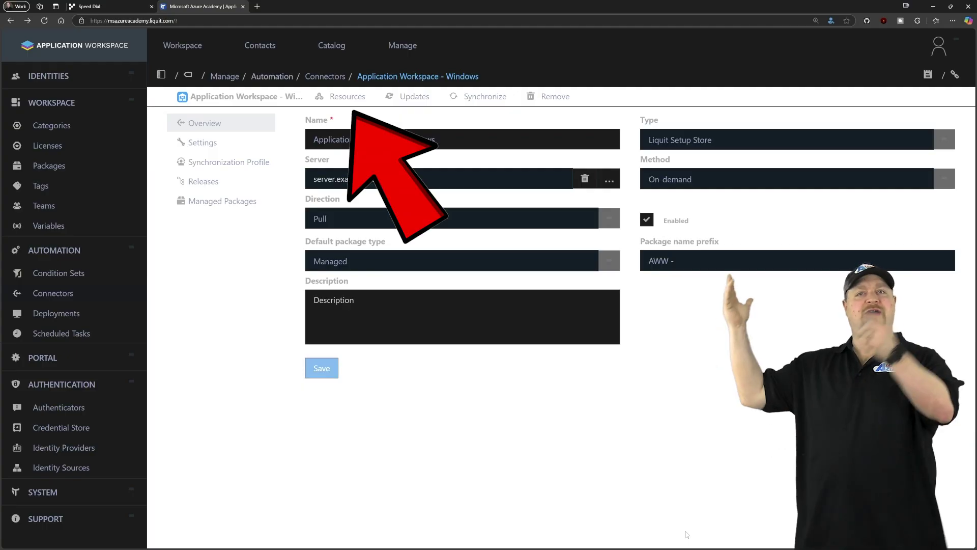
pyautogui.click(347, 96)
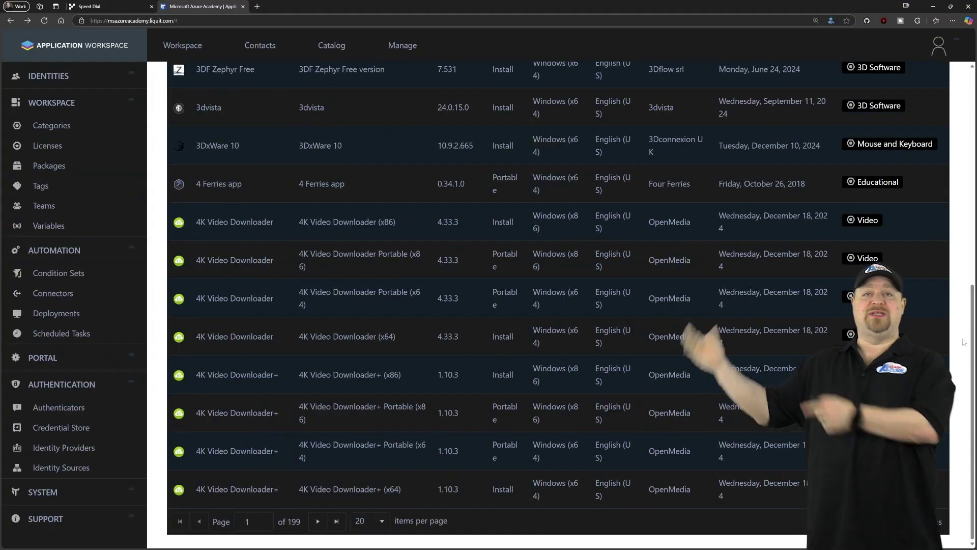
# - Filter the resources to AutoCad and start a package for AutoCAD 2025 (English)
pyautogui.write('AutoCad')
pyautogui.press('Return')
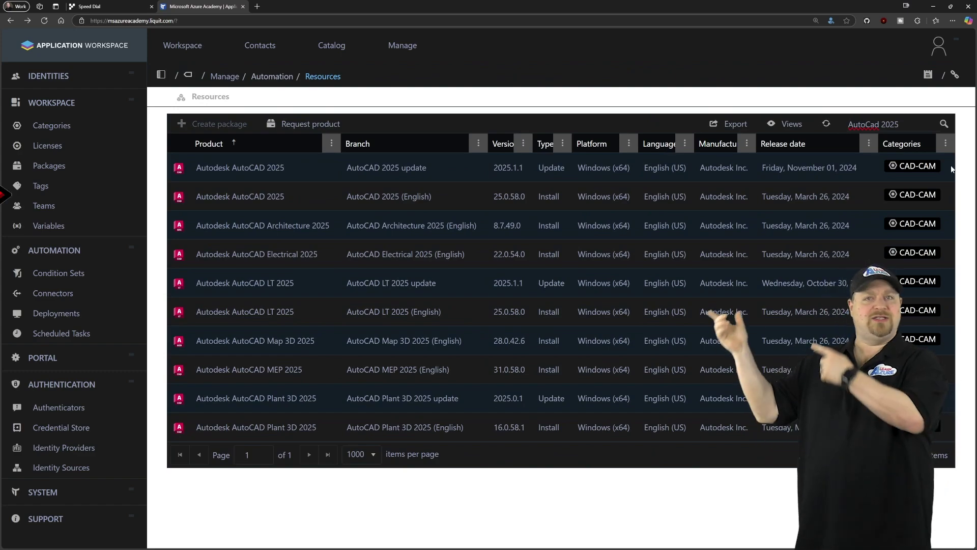
pyautogui.doubleClick(255, 197)
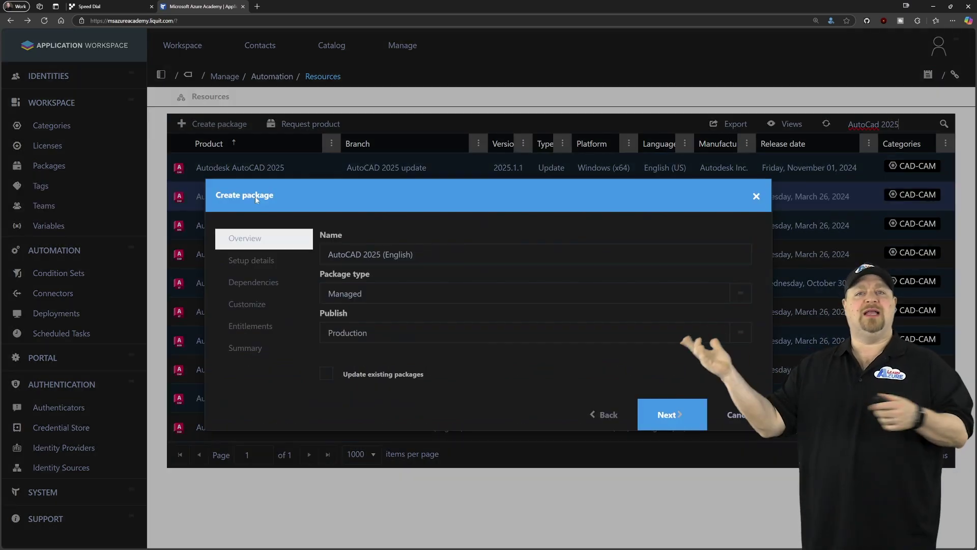
# - Step the AutoCAD 2025 (English) package and its dependency packages through the wizard to Entitlements
pyautogui.click(676, 403)
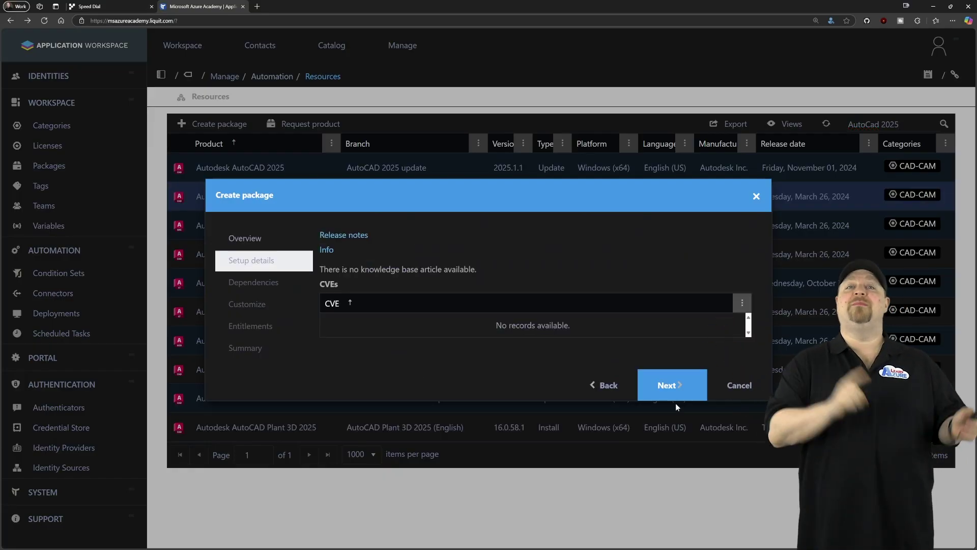
pyautogui.click(676, 402)
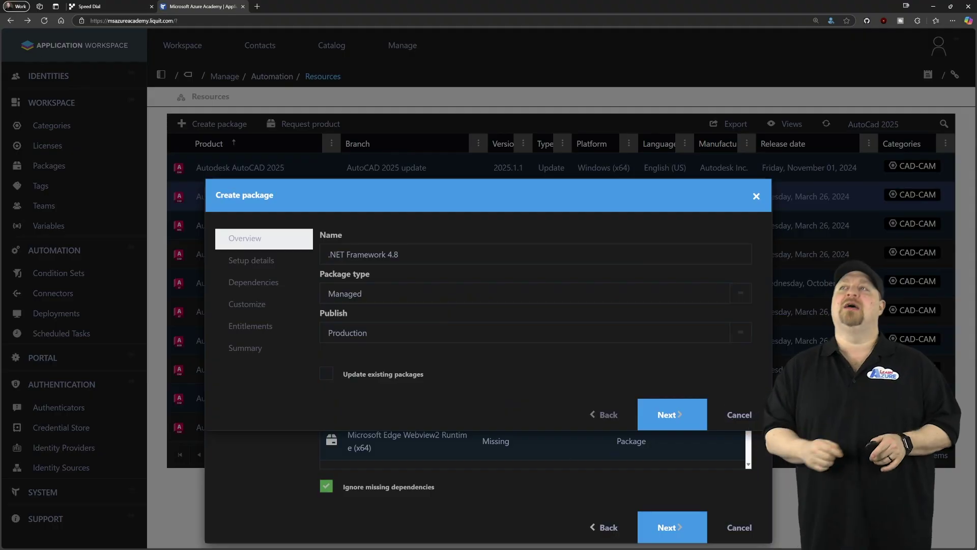
pyautogui.click(671, 422)
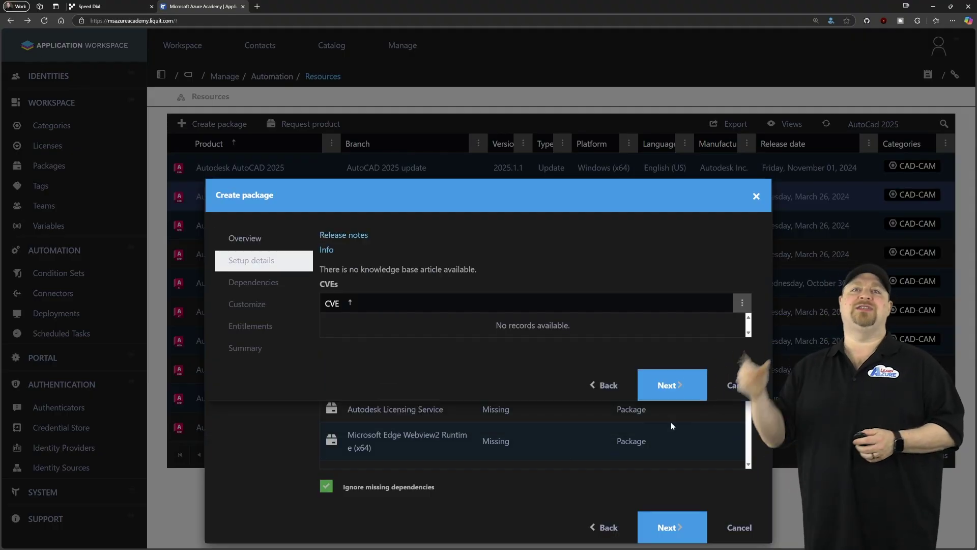
pyautogui.click(672, 387)
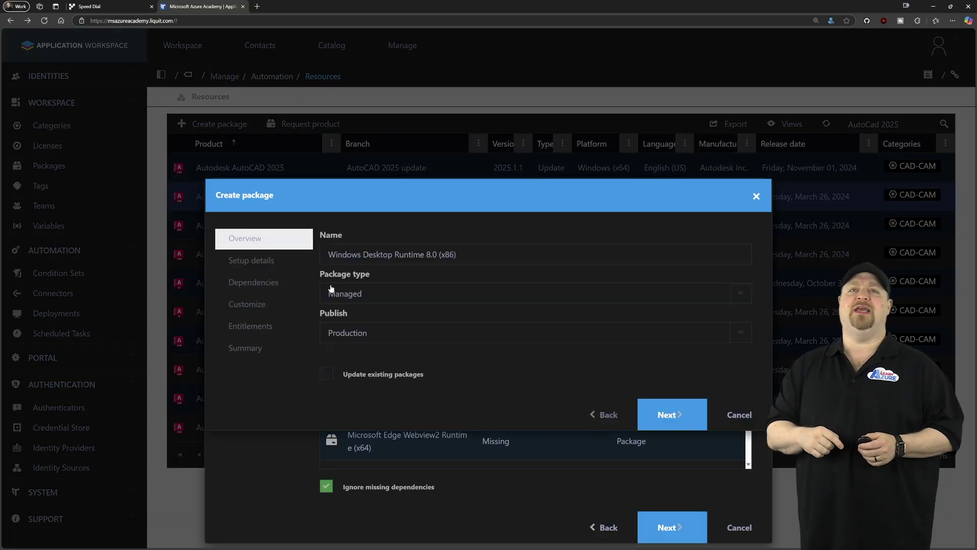
pyautogui.click(671, 410)
pyautogui.click(673, 395)
pyautogui.click(674, 395)
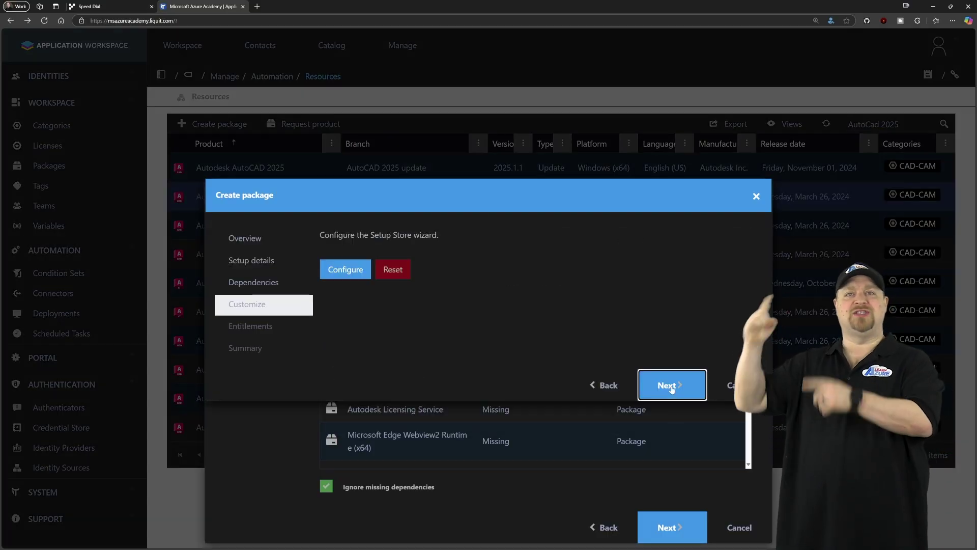
pyautogui.click(671, 387)
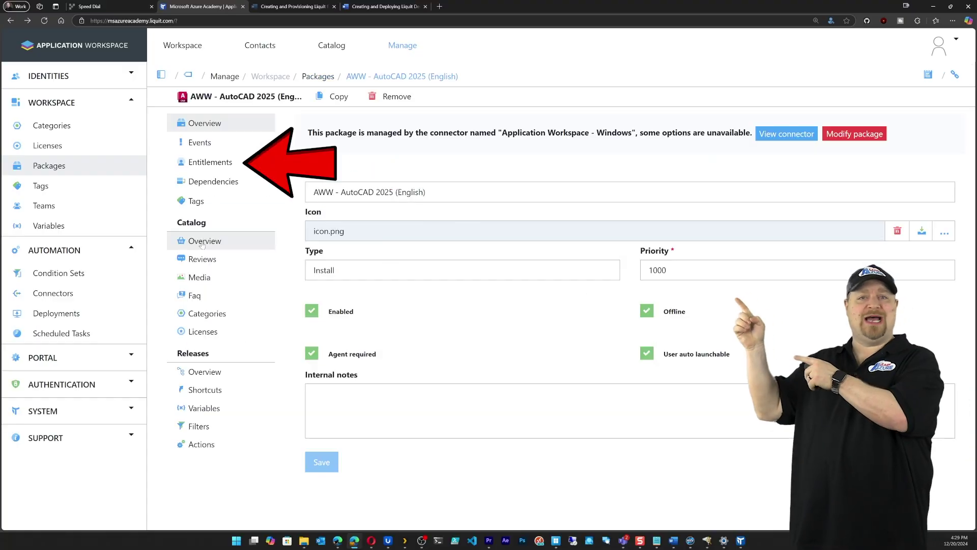
# - Entitle the searched user to the AutoCAD package and publish it to their Workspace
pyautogui.click(210, 162)
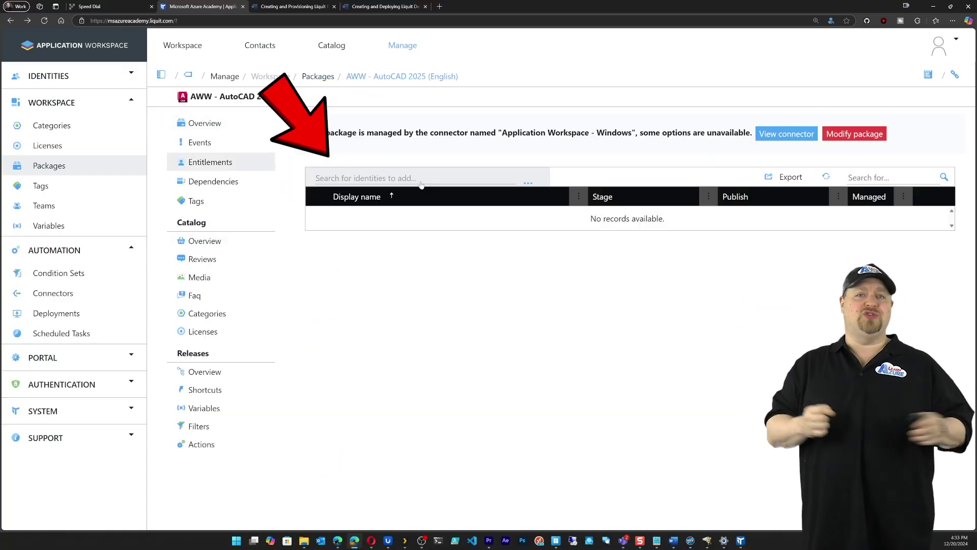
pyautogui.write('batman')
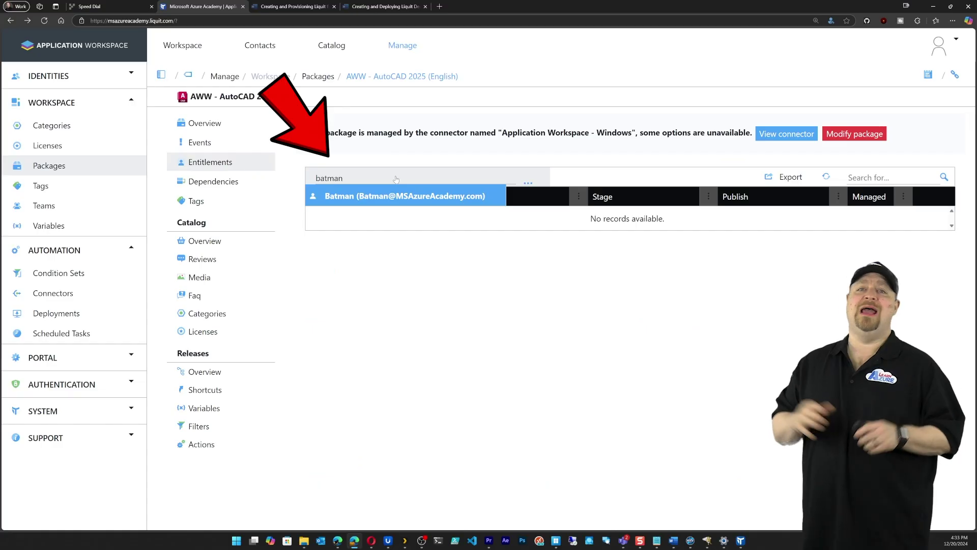
pyautogui.click(396, 196)
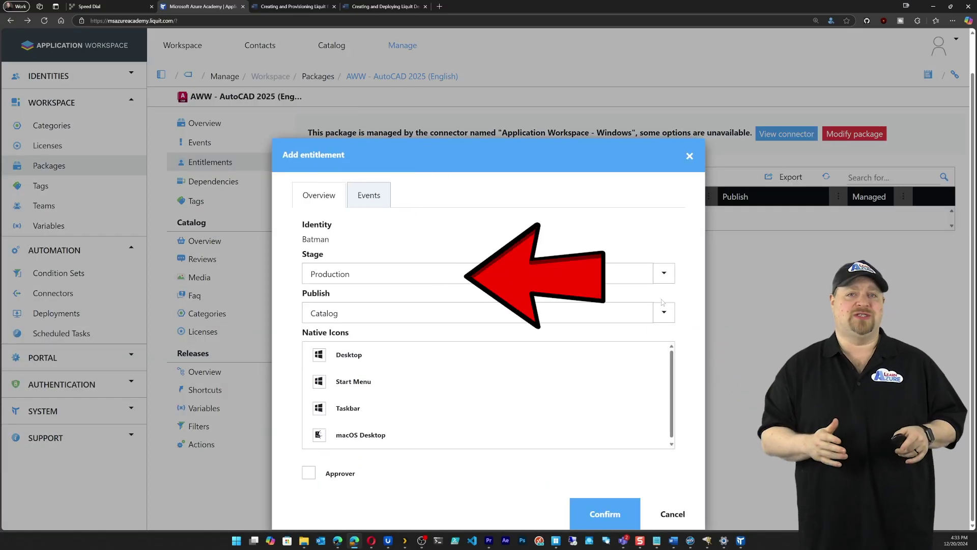
pyautogui.click(667, 315)
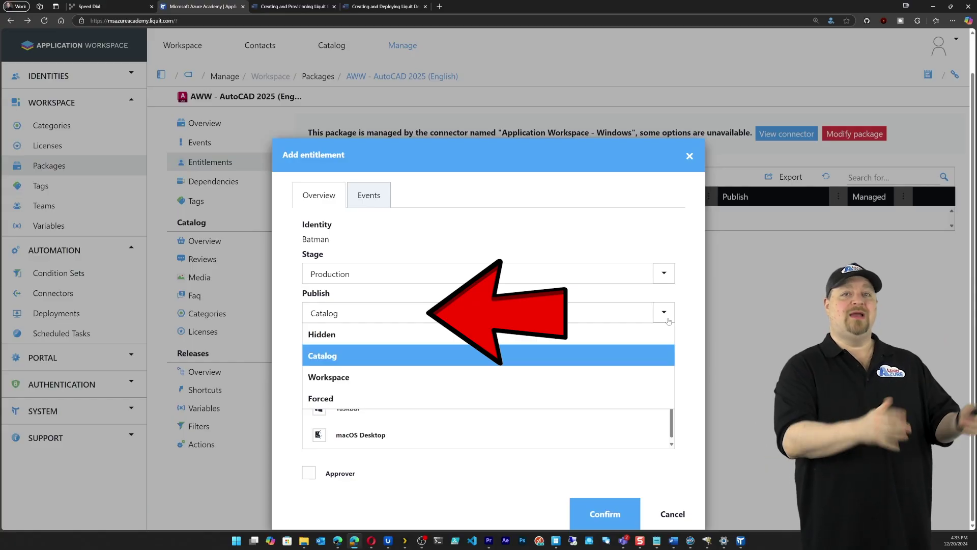
pyautogui.click(571, 377)
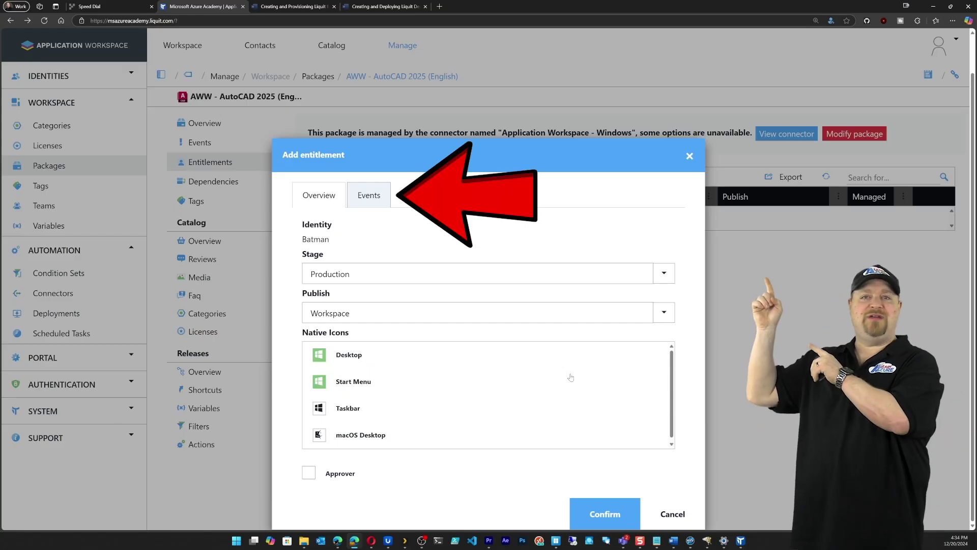
# - Add an event to the entitlement with trigger Refresh and action Install
pyautogui.click(367, 194)
pyautogui.click(334, 268)
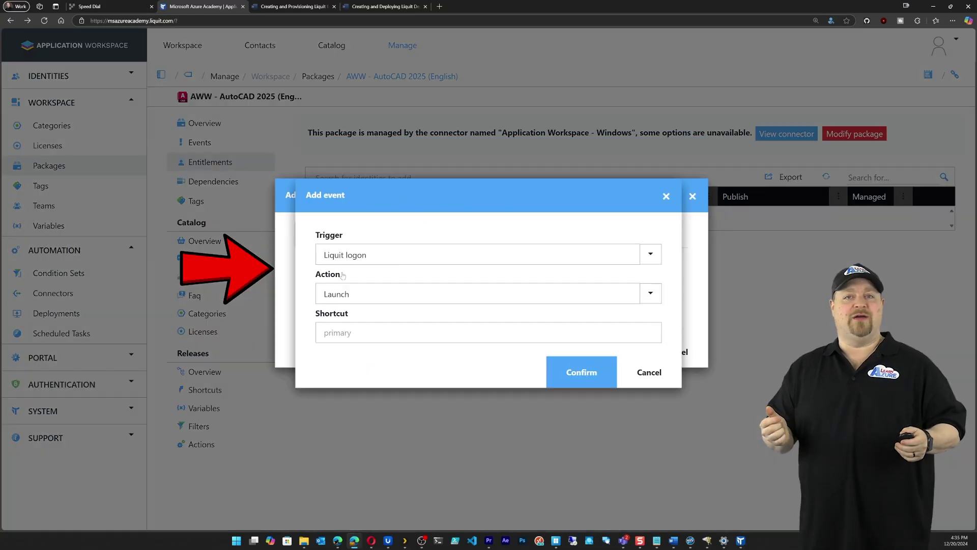
pyautogui.click(654, 256)
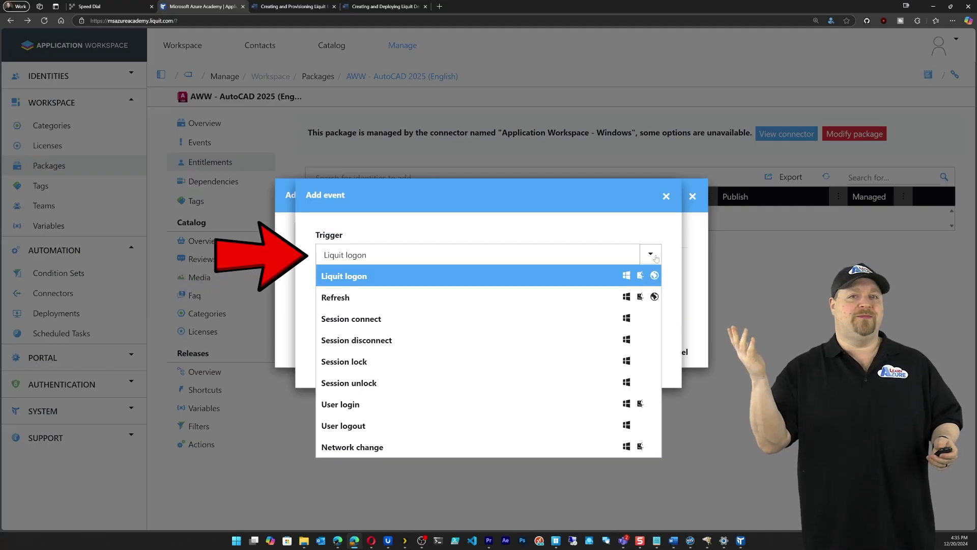
pyautogui.click(382, 297)
pyautogui.click(379, 294)
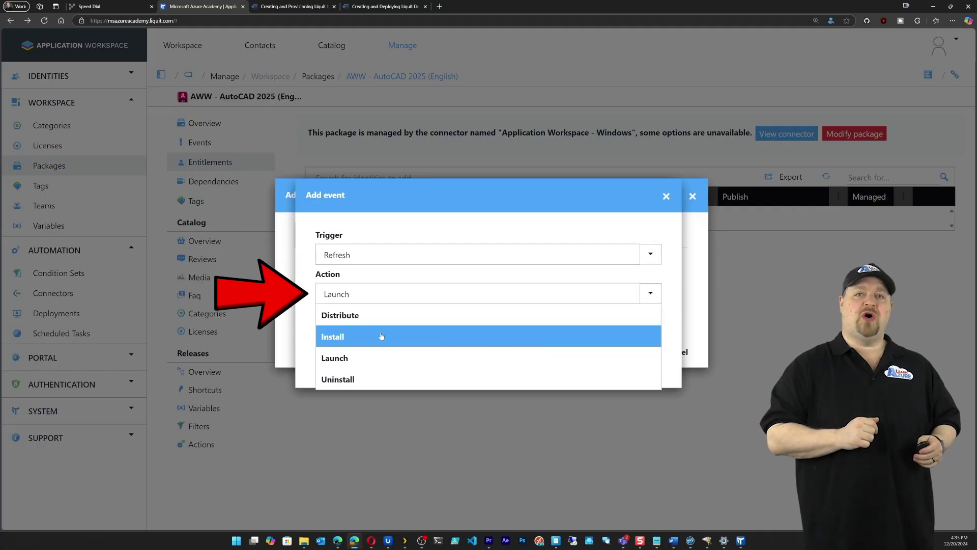
pyautogui.click(381, 337)
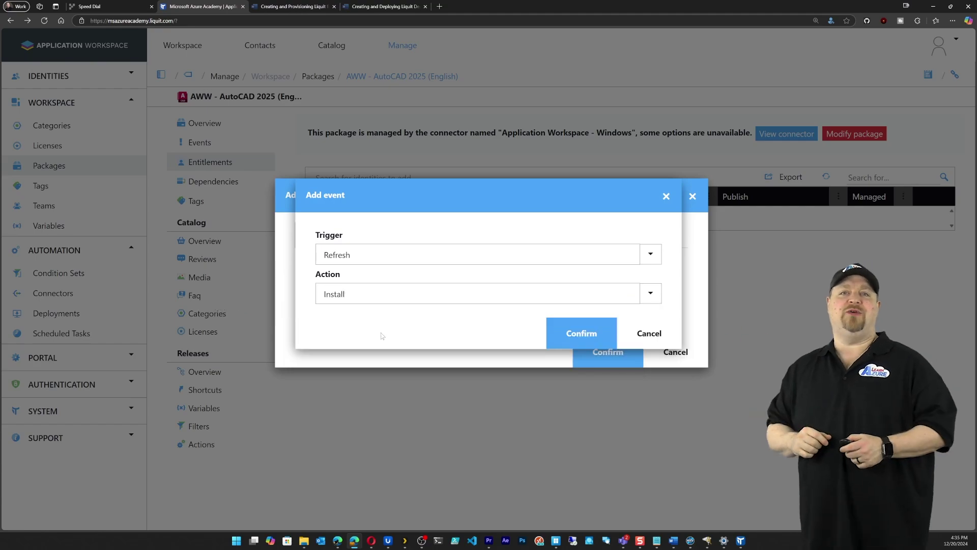
pyautogui.click(582, 333)
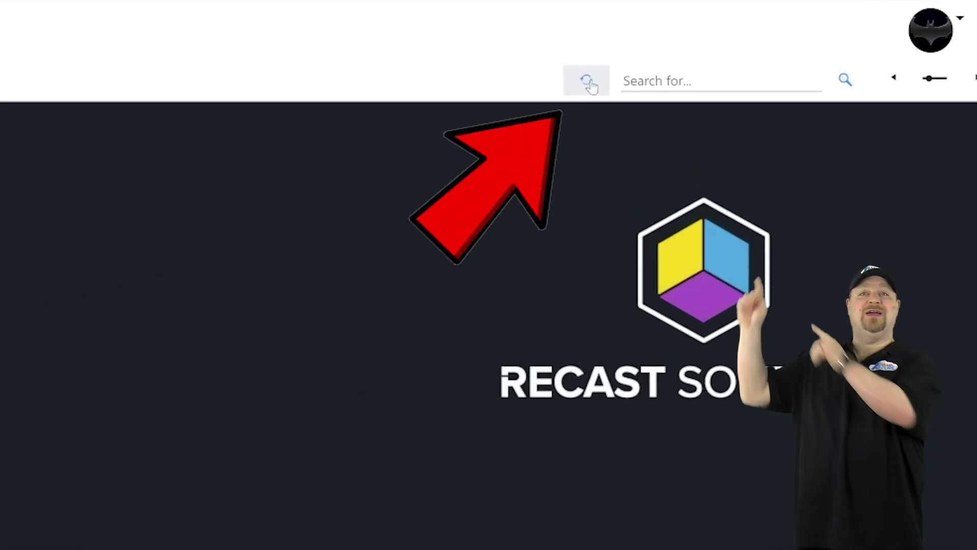
# - Refresh the Liquit Workspace and launch AutoCAD 2025 - English from its tile
pyautogui.click(597, 80)
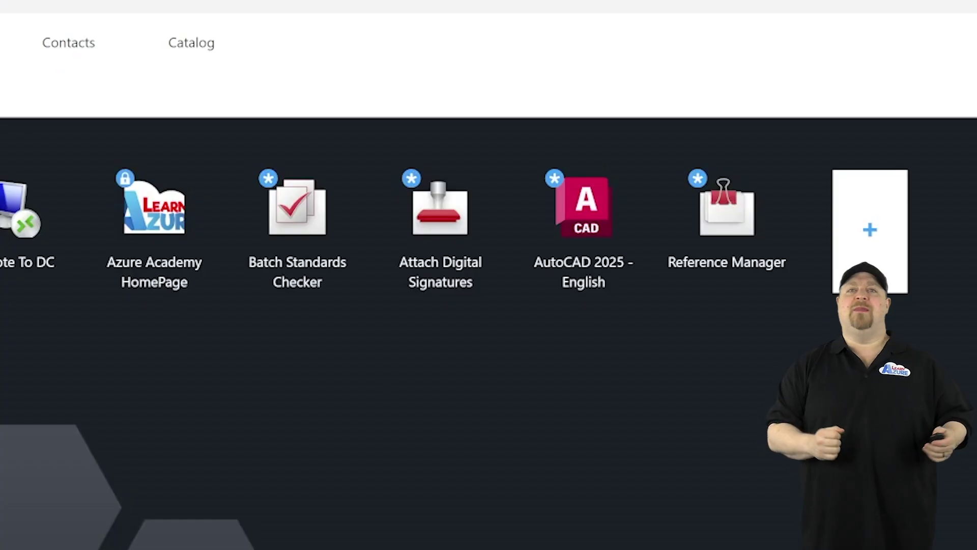
pyautogui.click(586, 209)
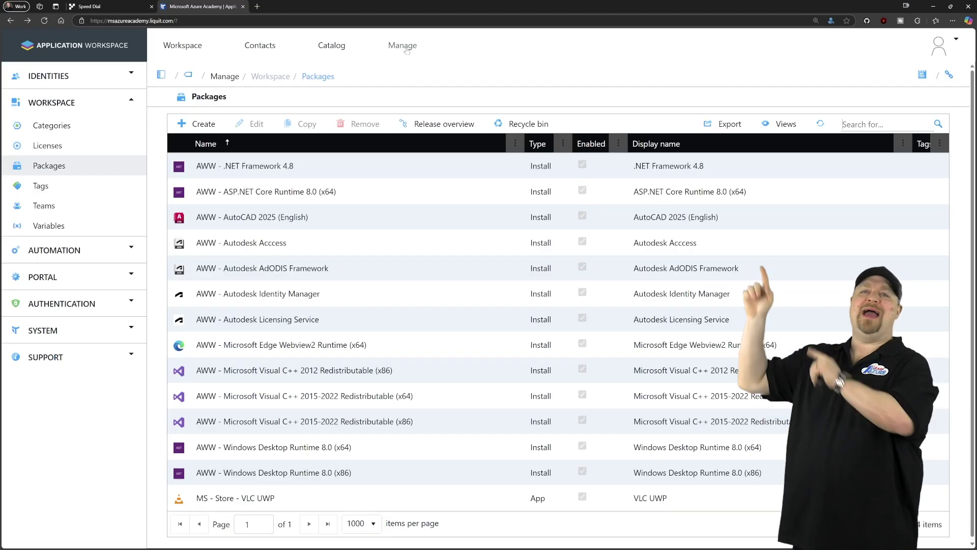
# - Start a new Liquit Setup Store connector and accept its terms and conditions
pyautogui.click(407, 47)
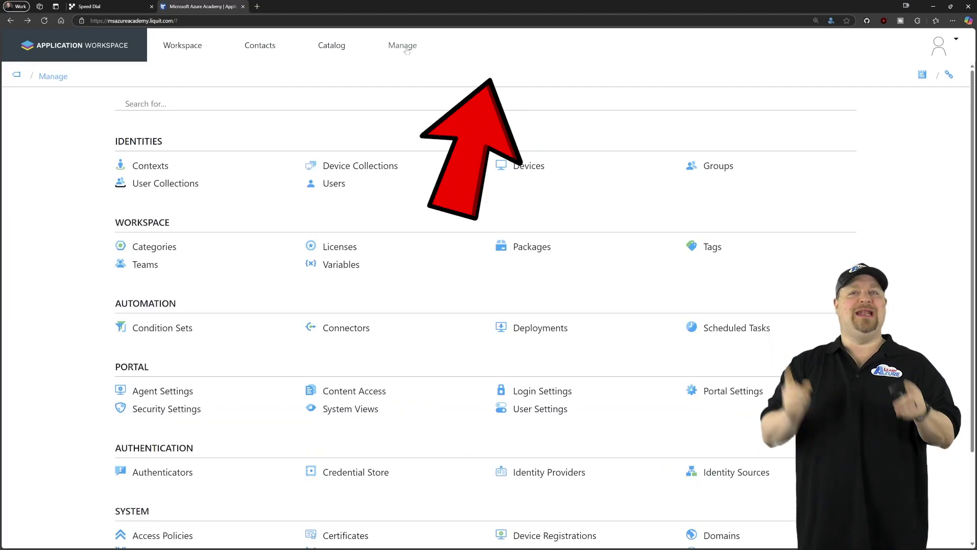
pyautogui.click(351, 328)
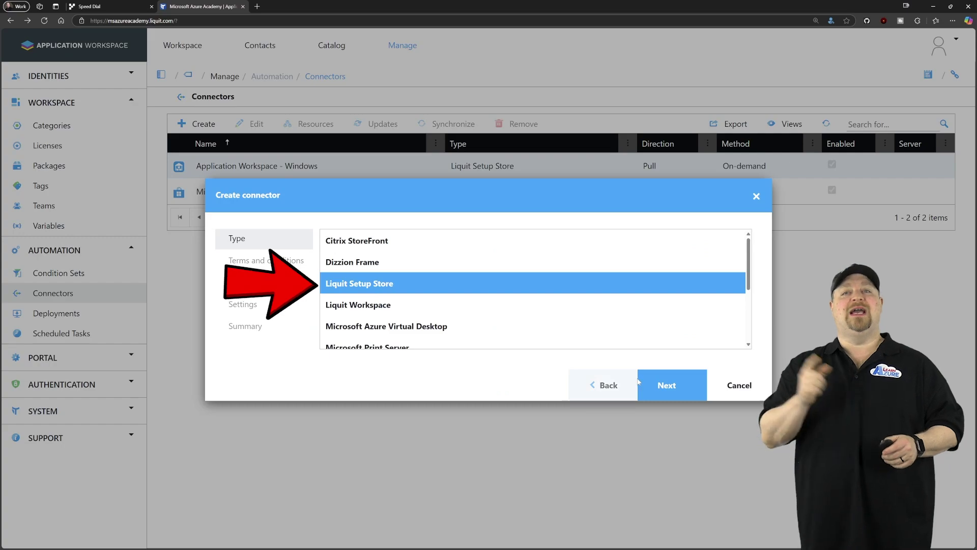
pyautogui.click(639, 383)
pyautogui.click(326, 306)
pyautogui.click(671, 365)
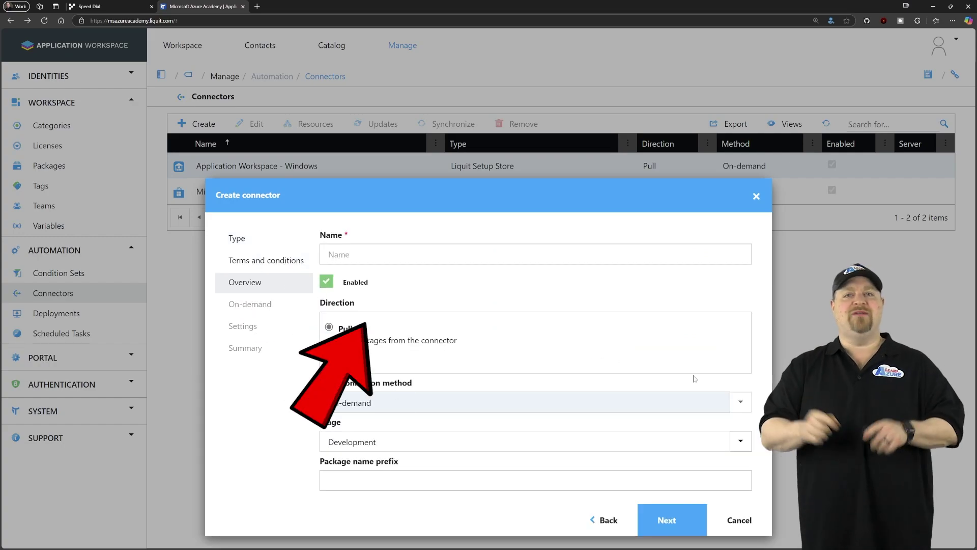
# - Name the connector 'Application Workspace - MAC', Production stage, with prefix 'AWM -'
pyautogui.click(443, 257)
pyautogui.write('Application Workspace - MAC')
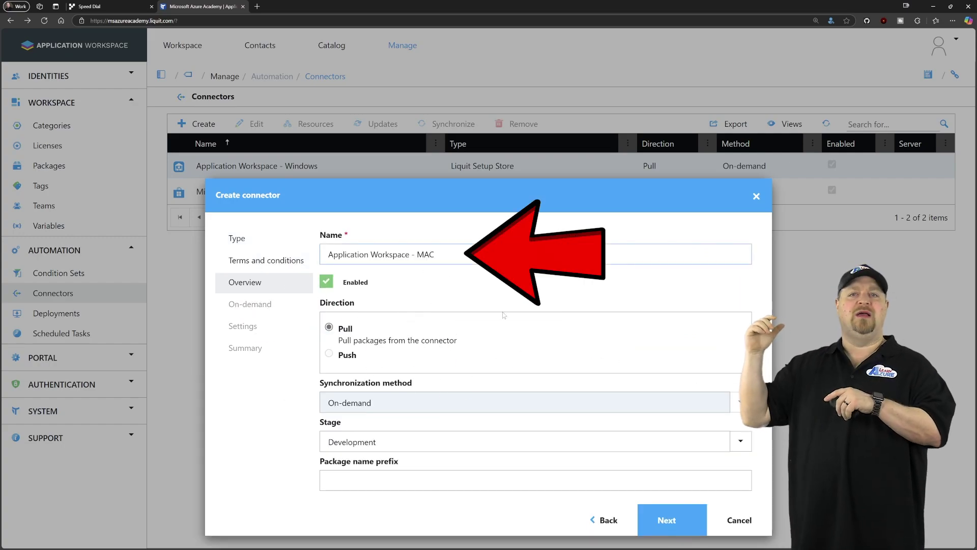
pyautogui.write('AWM -')
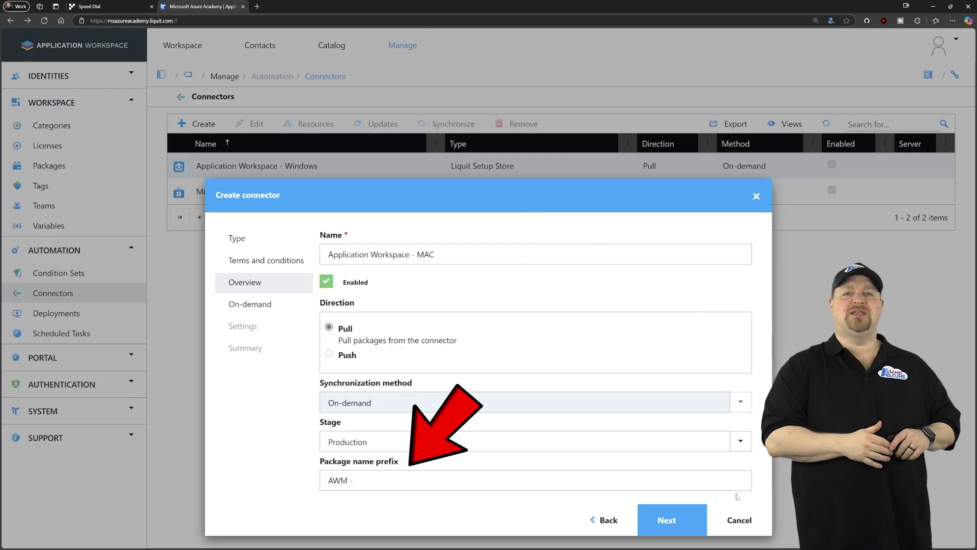
pyautogui.click(670, 513)
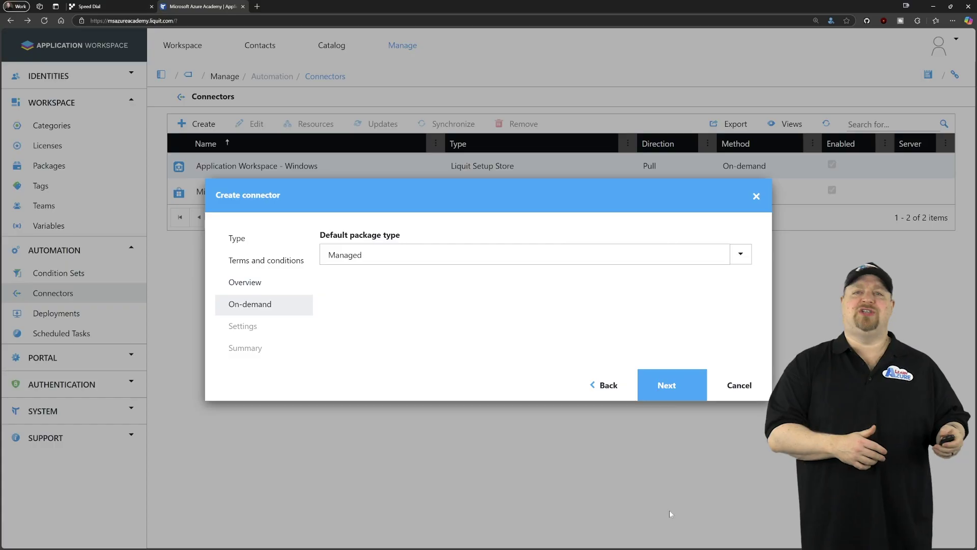
pyautogui.click(672, 385)
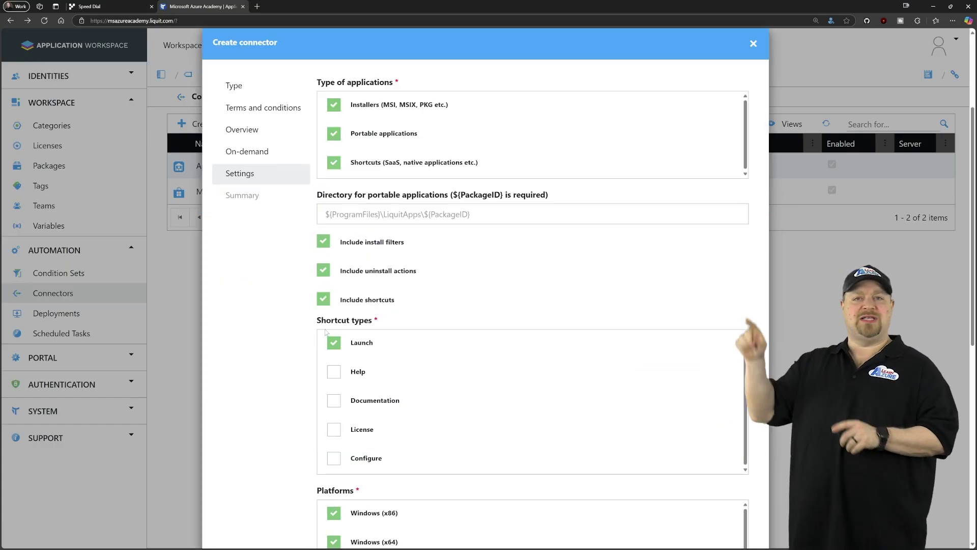
# - Limit platforms to macOS x64 and ARM64, excluding Windows, and create the connector
pyautogui.scroll(-5, 326, 332)
pyautogui.click(334, 284)
pyautogui.click(334, 312)
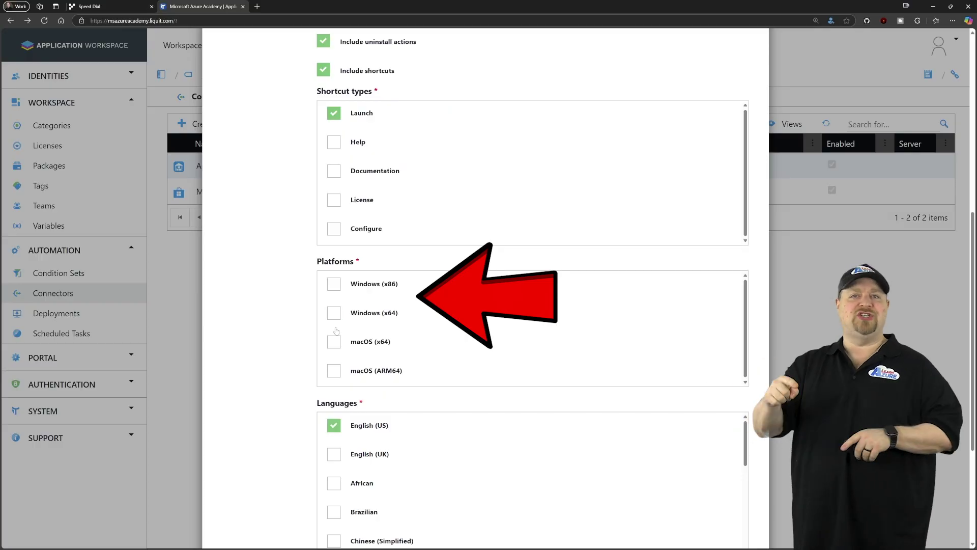
pyautogui.click(334, 341)
pyautogui.click(334, 370)
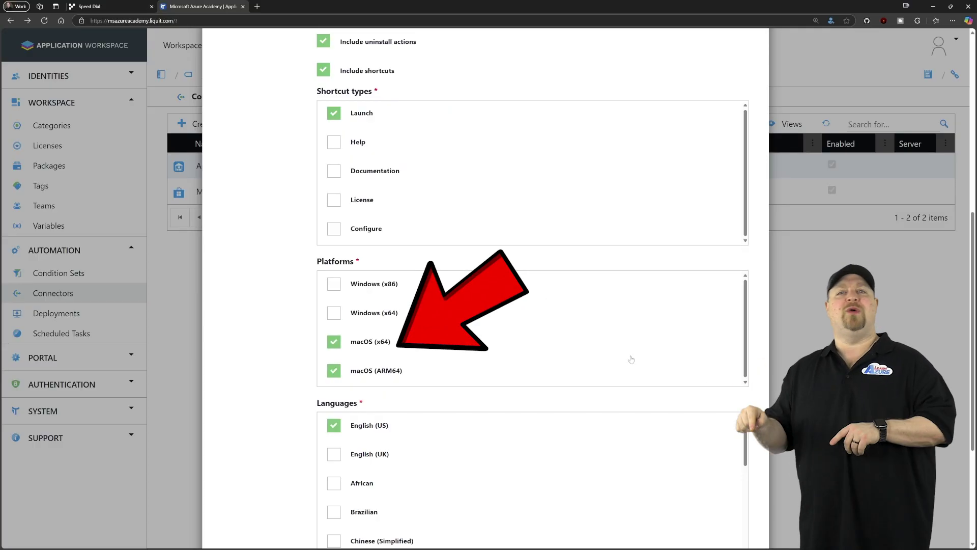
pyautogui.scroll(-4, 631, 359)
pyautogui.click(672, 527)
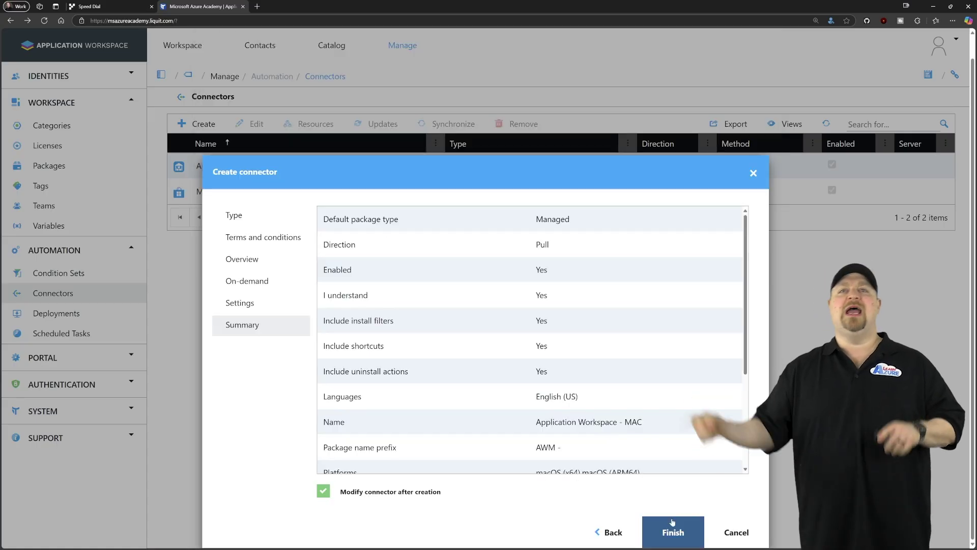
pyautogui.click(672, 530)
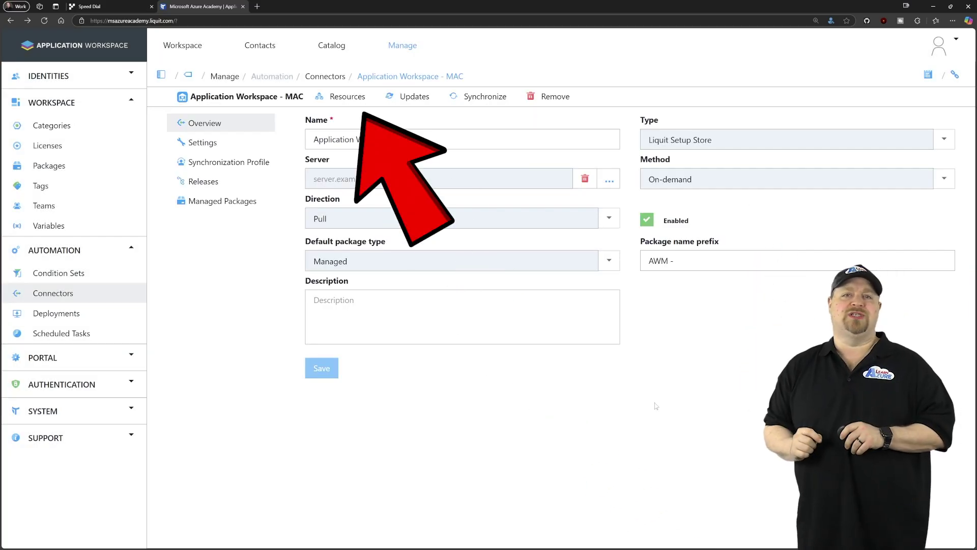
# - Package Parallels Desktop 20 for Mac from the connector's resources using the wizard defaults
pyautogui.click(347, 96)
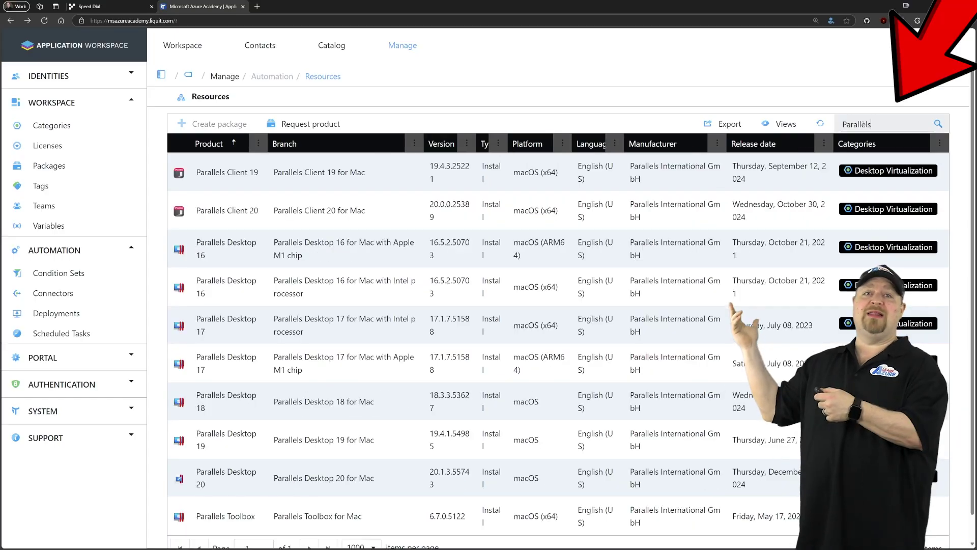
pyautogui.scroll(-1, 222, 450)
pyautogui.click(221, 450)
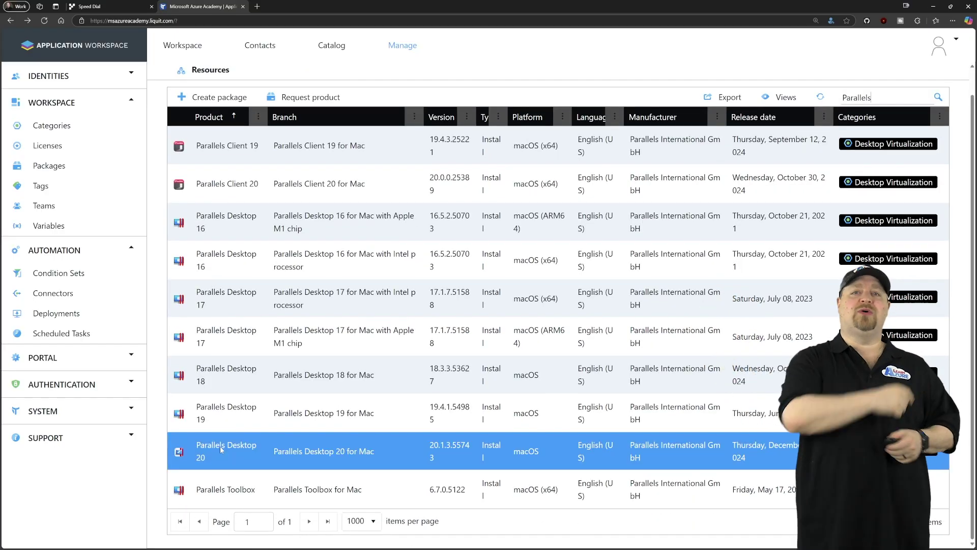
pyautogui.click(220, 97)
pyautogui.click(667, 385)
pyautogui.click(667, 385)
pyautogui.click(667, 385)
pyautogui.click(667, 385)
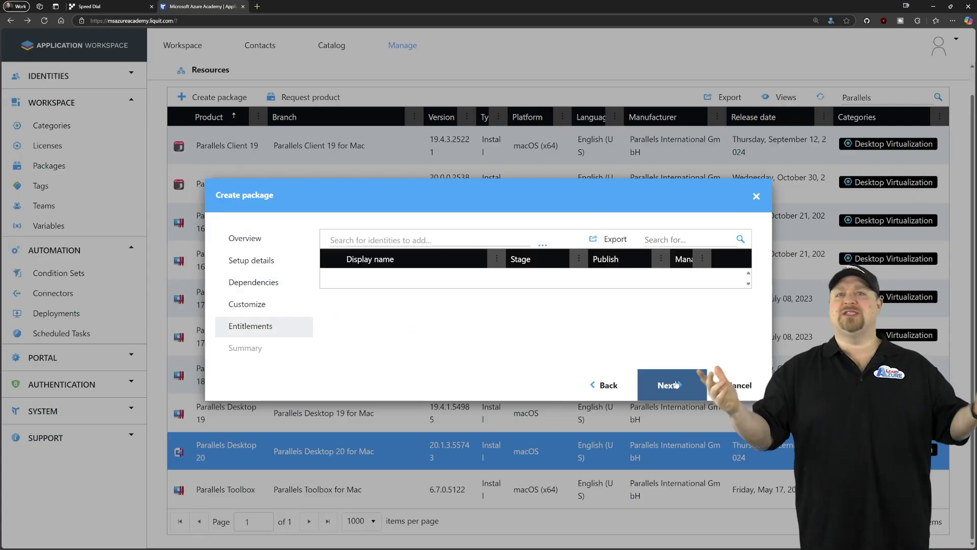
pyautogui.click(667, 384)
pyautogui.click(675, 410)
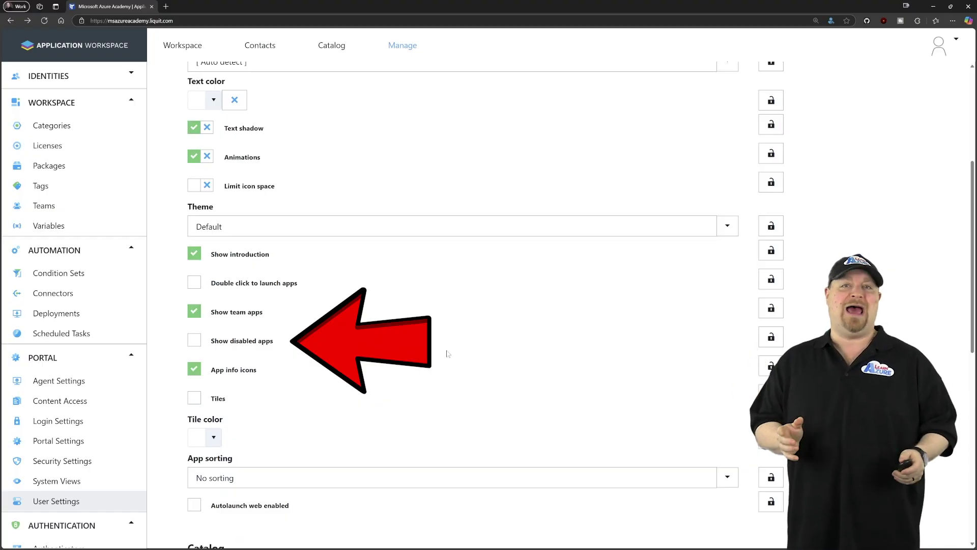
# - Save the user settings with Show disabled apps left unchecked
pyautogui.scroll(-10, 448, 353)
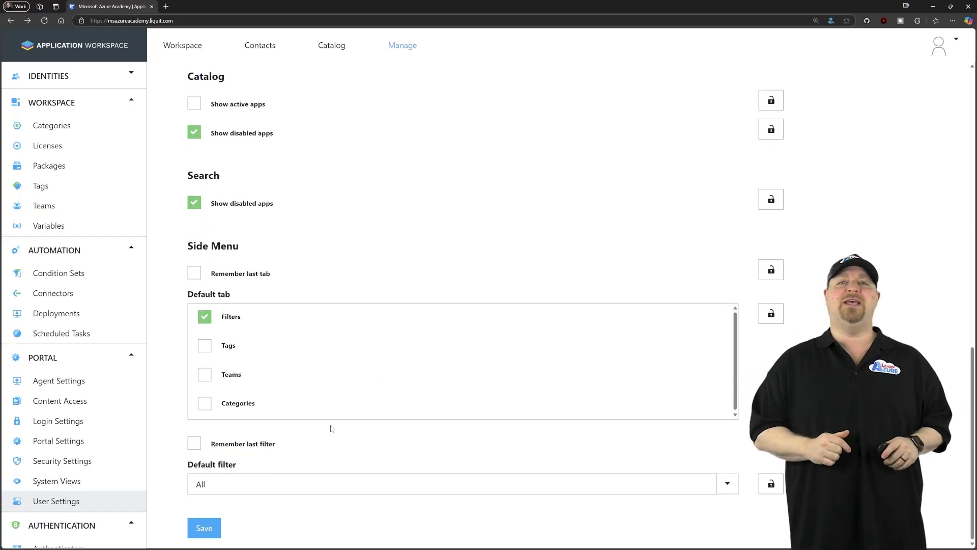
pyautogui.click(204, 528)
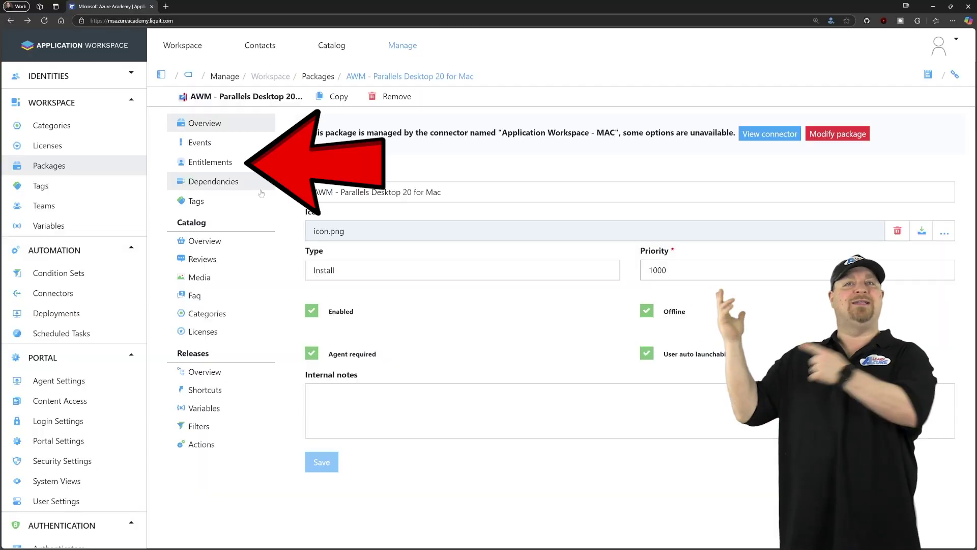
# - Open the Parallels package and search for the user to entitle
pyautogui.click(211, 162)
pyautogui.click(353, 178)
pyautogui.write('bat')
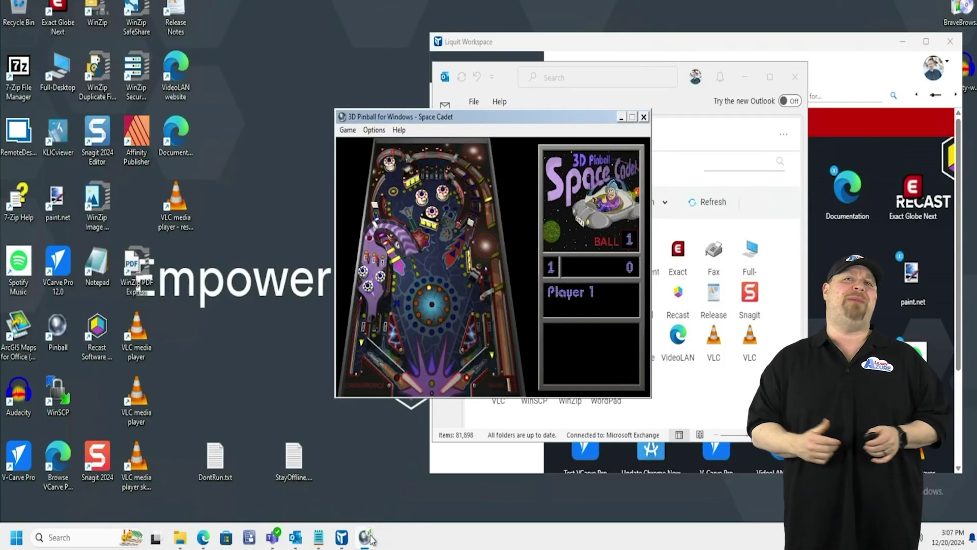
# - Keep 3D Pinball for Windows - Space Cadet running beside the Liquit Workspace window
pyautogui.moveTo(372, 539)
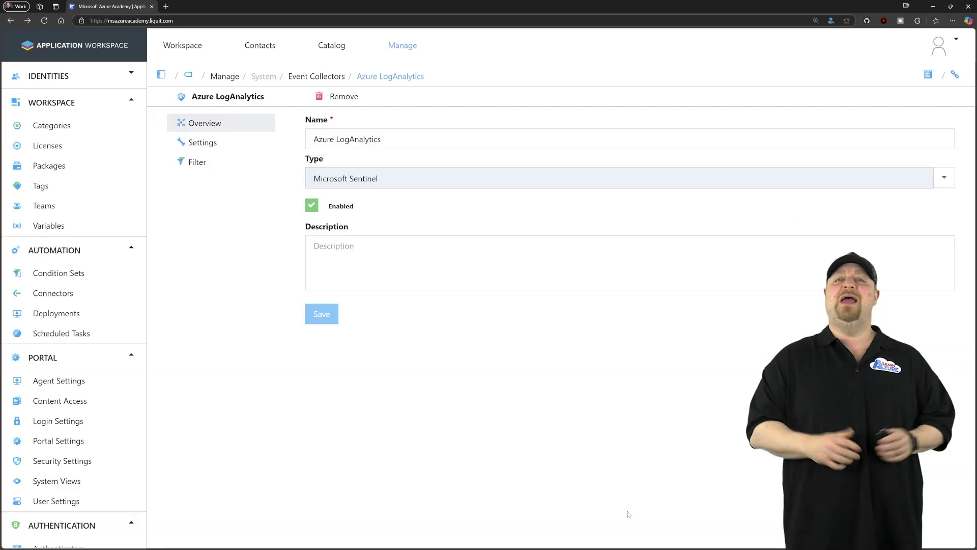